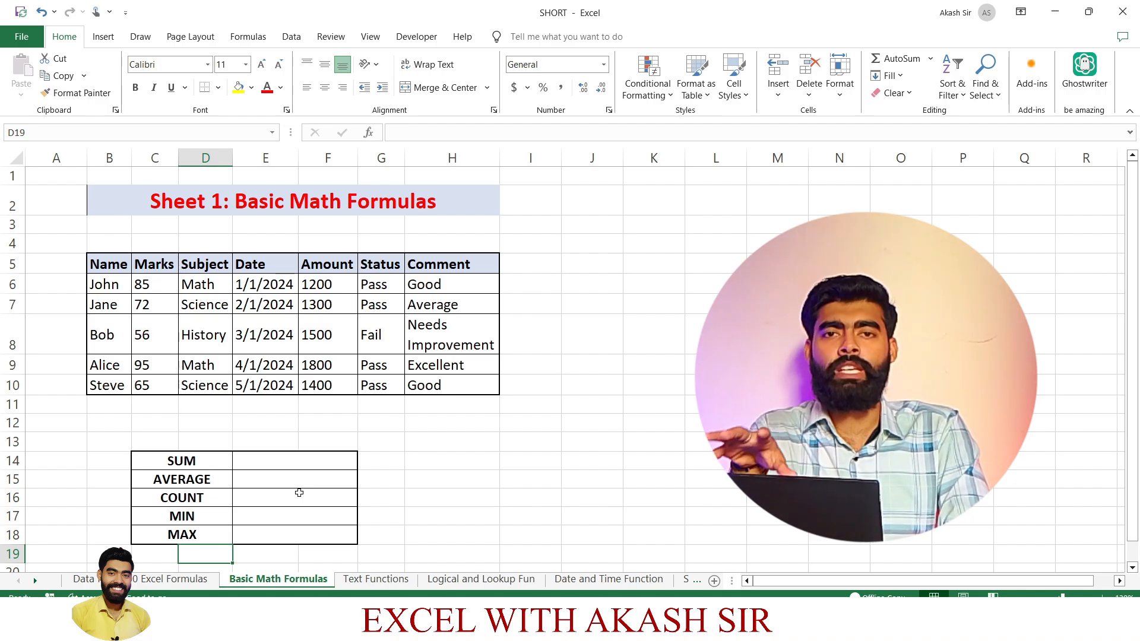
Total the Marks column in cell E14, beside the SUM label, with the formula =SUM(C6:C10).
click(292, 464)
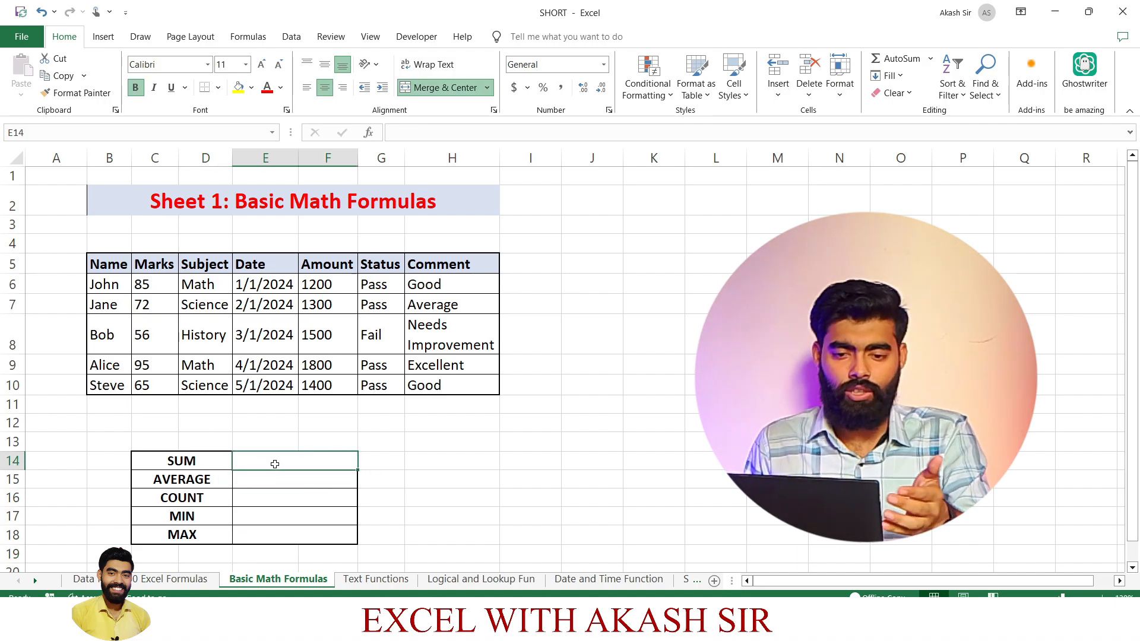
drag(133, 279, 153, 385)
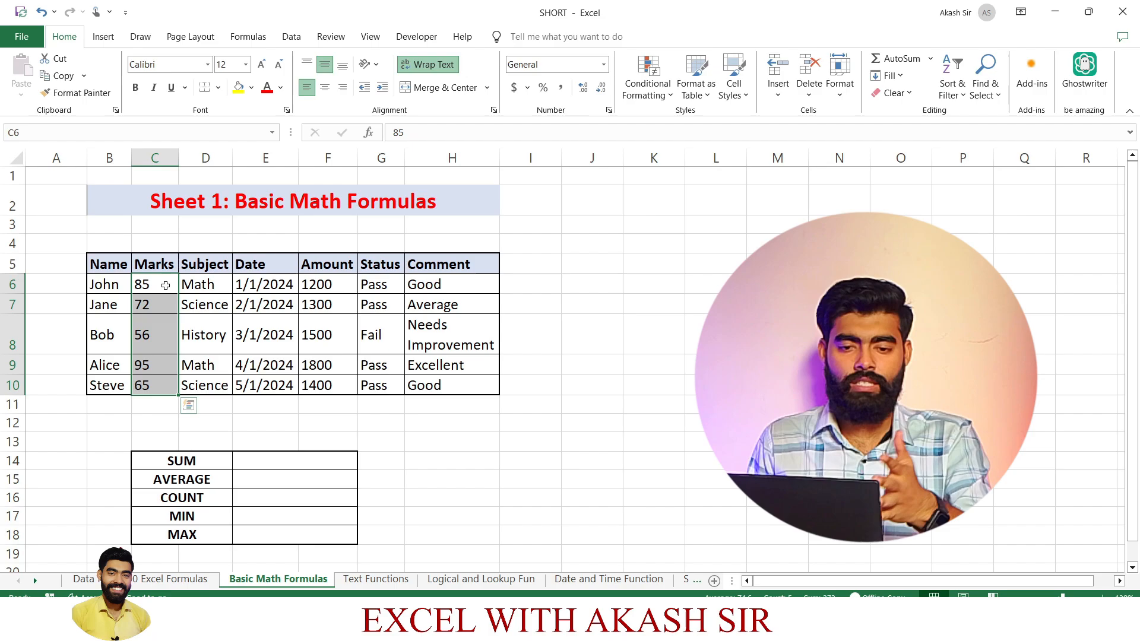
click(277, 465)
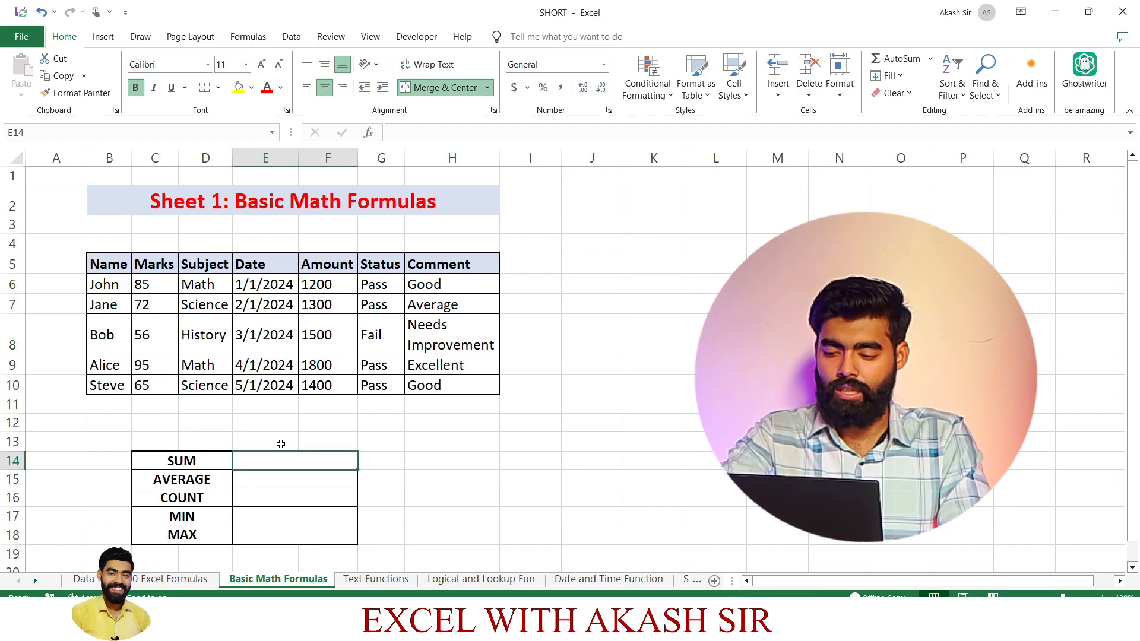
text(=SUM()
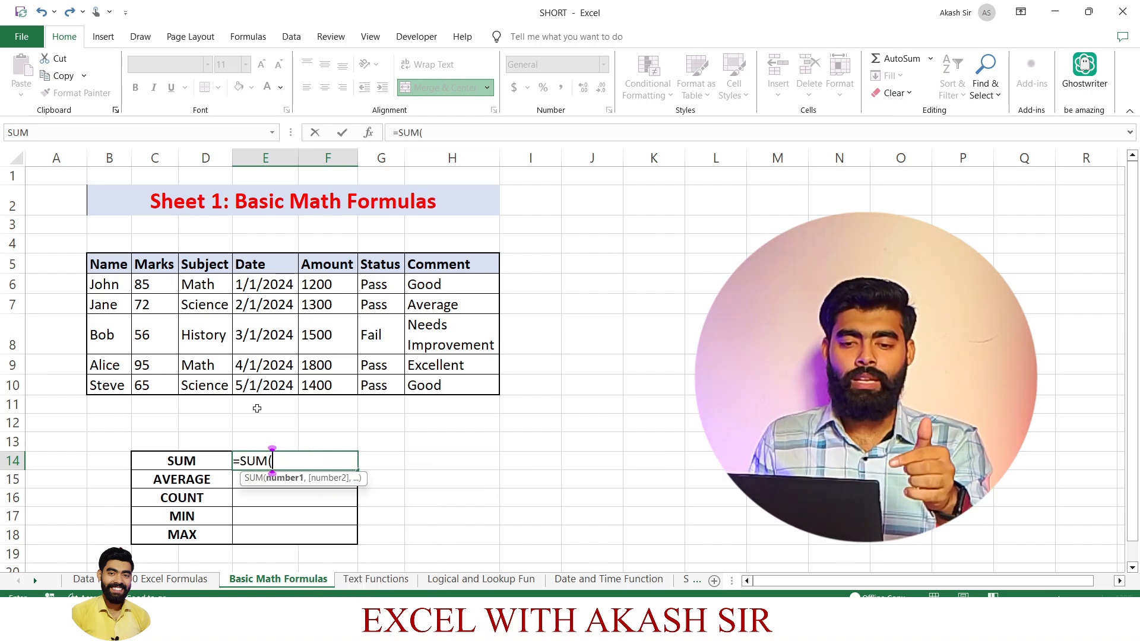
drag(141, 284, 155, 384)
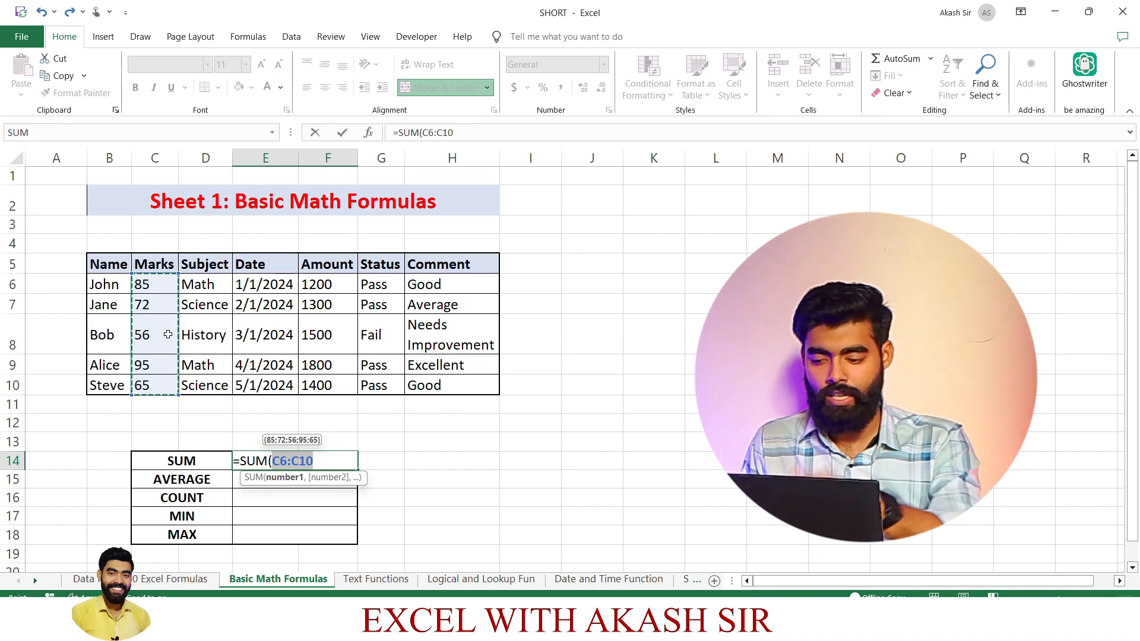
key(Return)
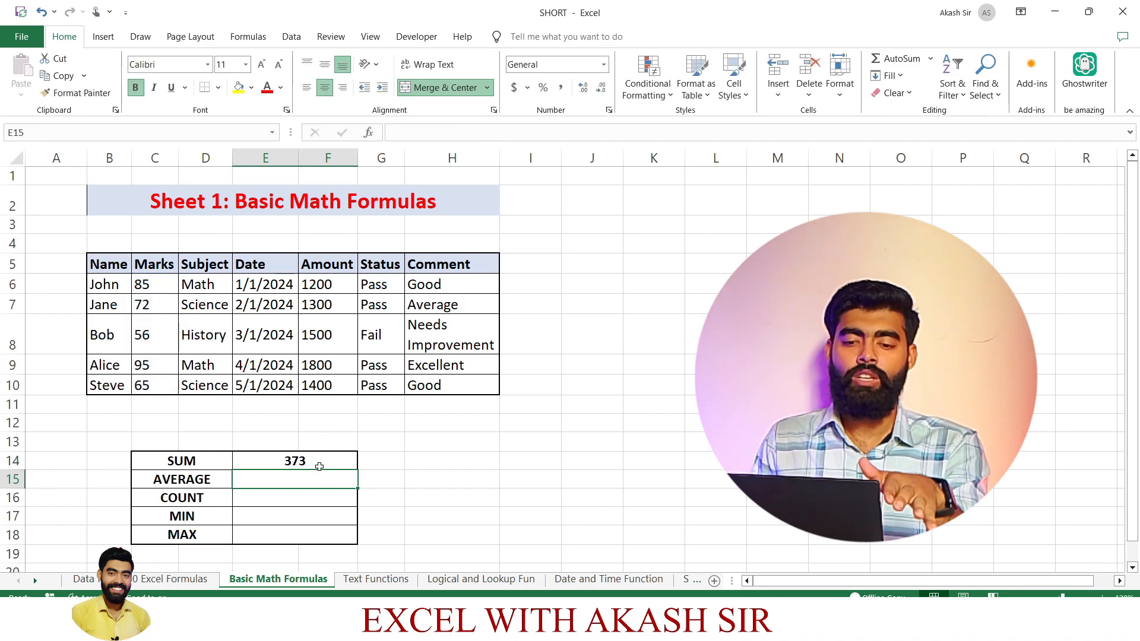
Clear the existing formula in E14 and re-enter the Marks total as =SUM(C6:C10).
click(319, 463)
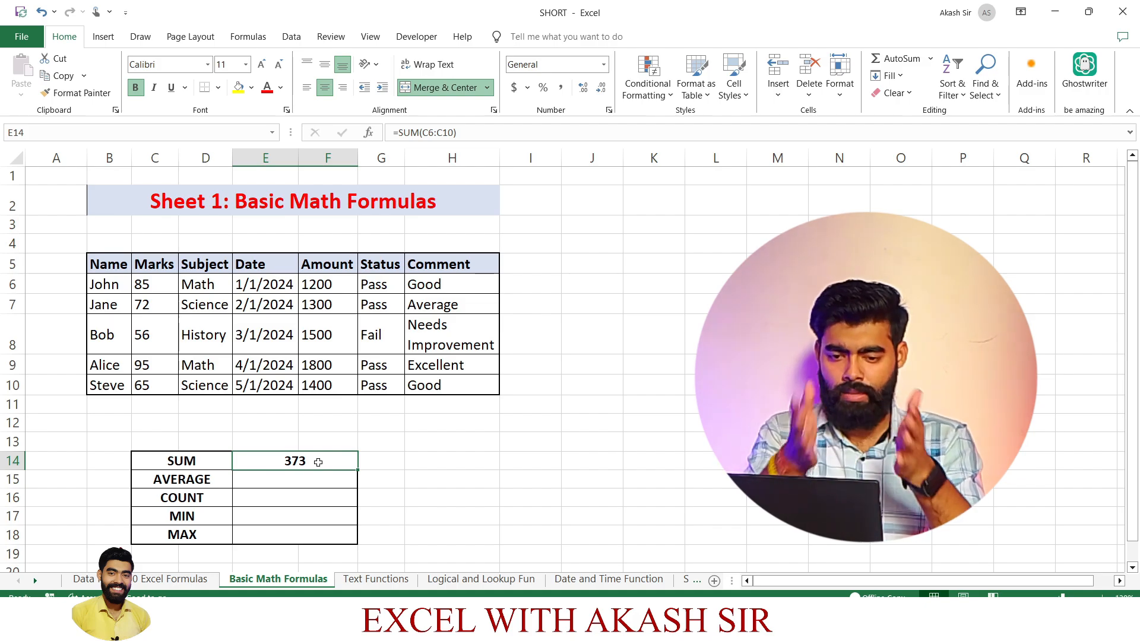
double_click(318, 462)
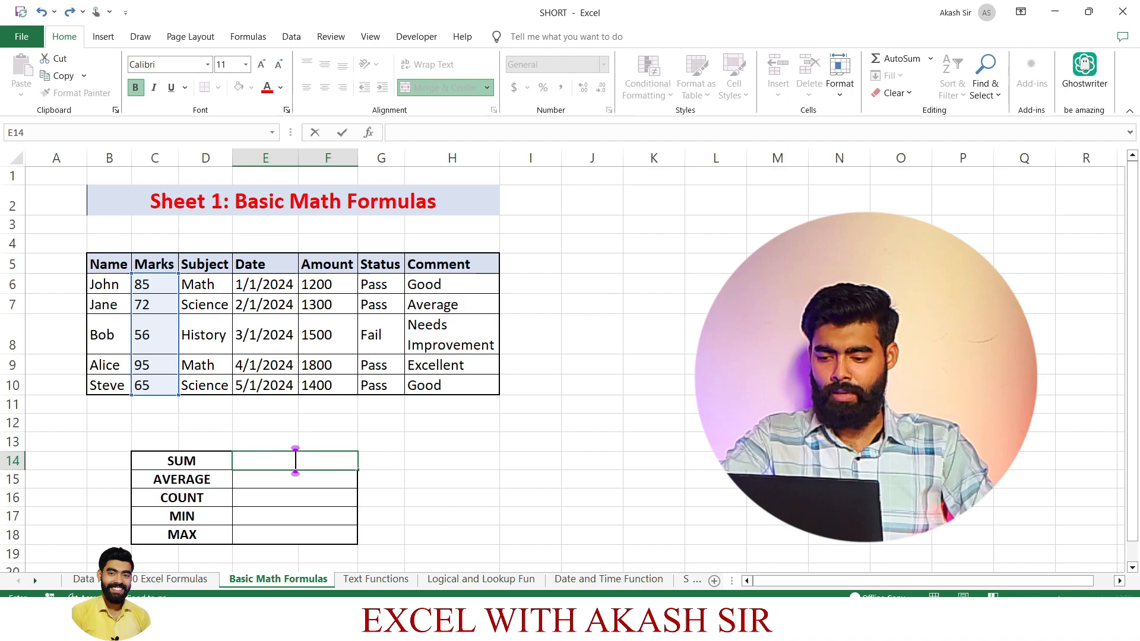
text(=SUM)
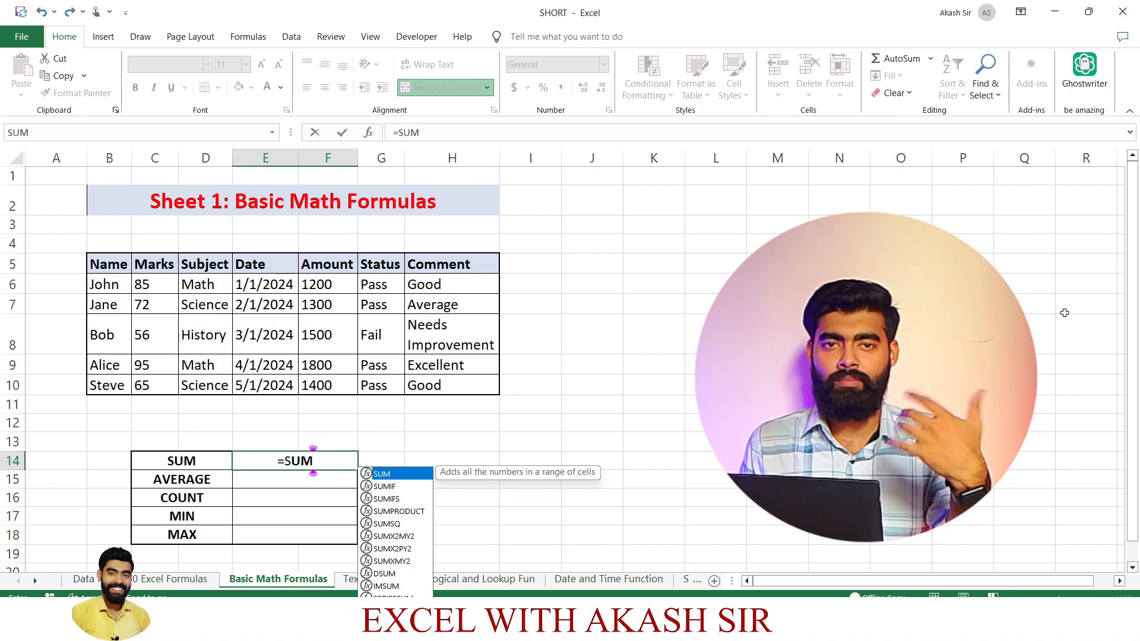
text(()
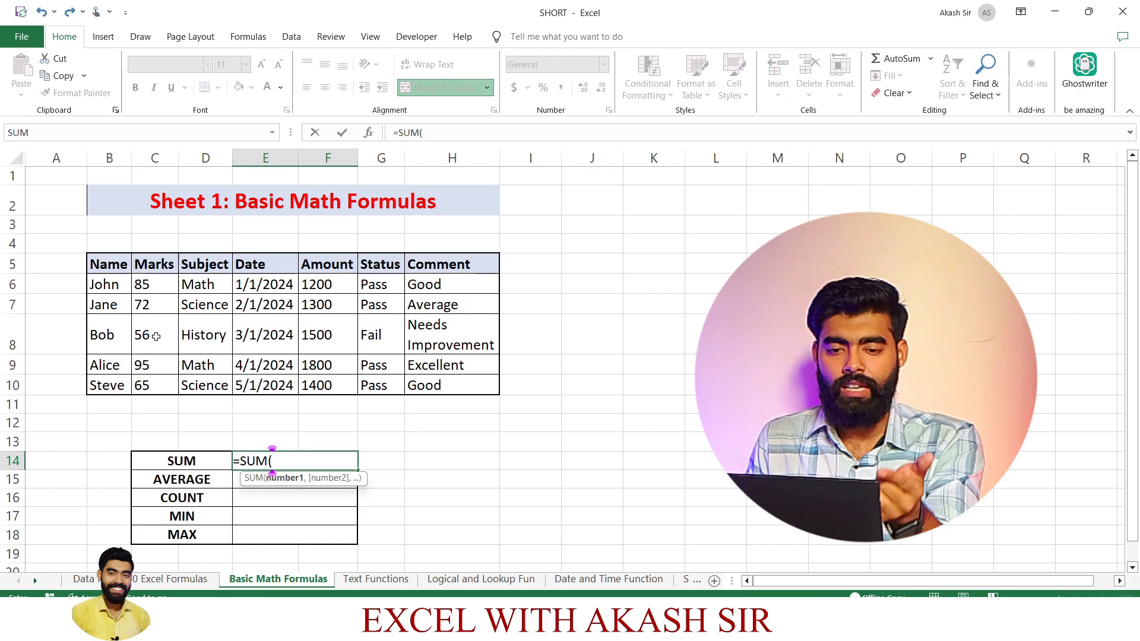
drag(151, 286, 160, 387)
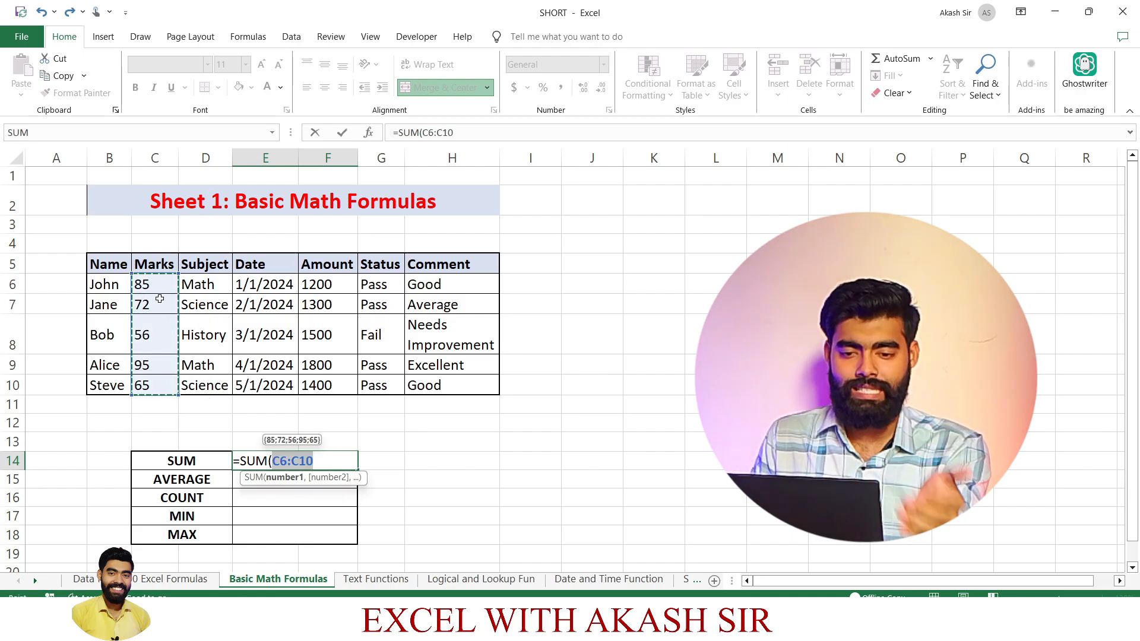
key(Return)
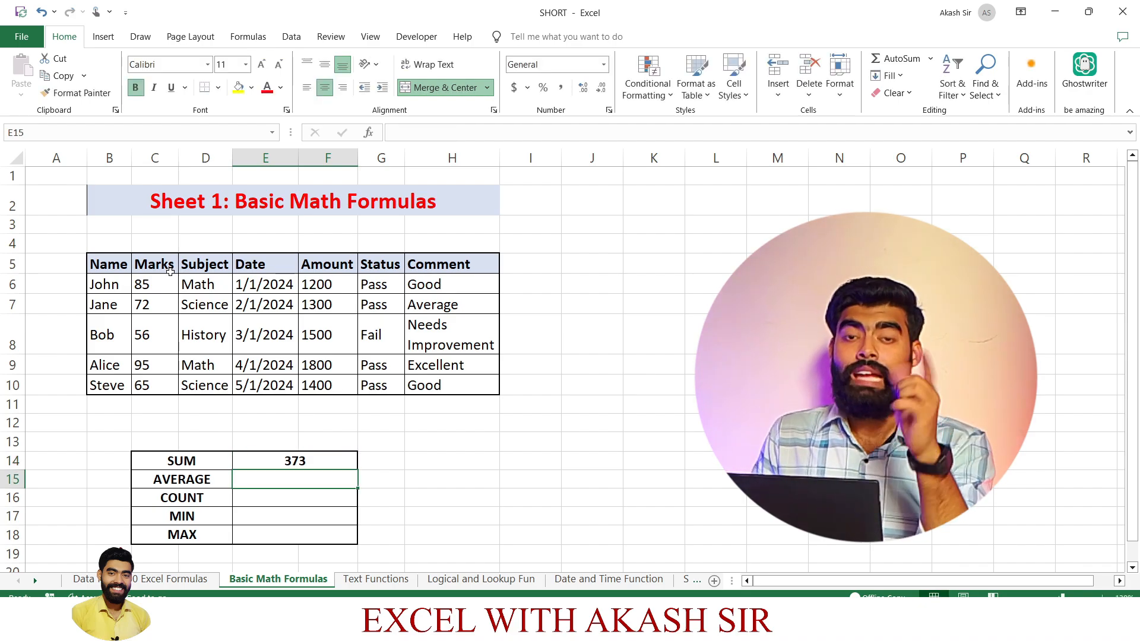
click(295, 453)
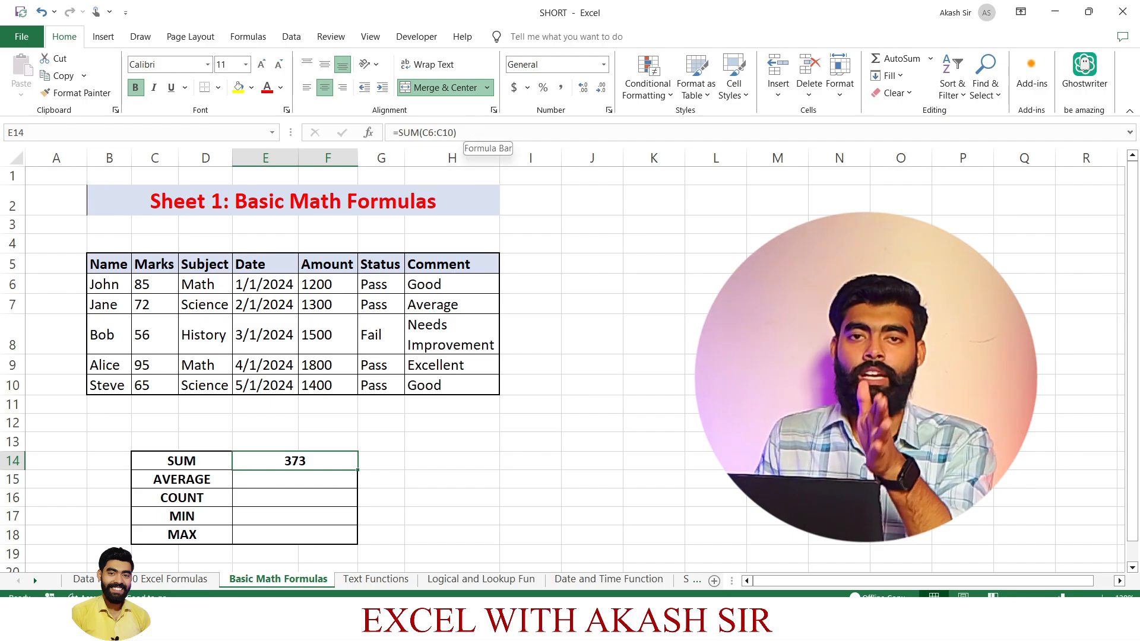
Calculate the average of the Marks column in cell E15, beside the AVERAGE label, with =AVERAGE(C6:C10).
click(291, 480)
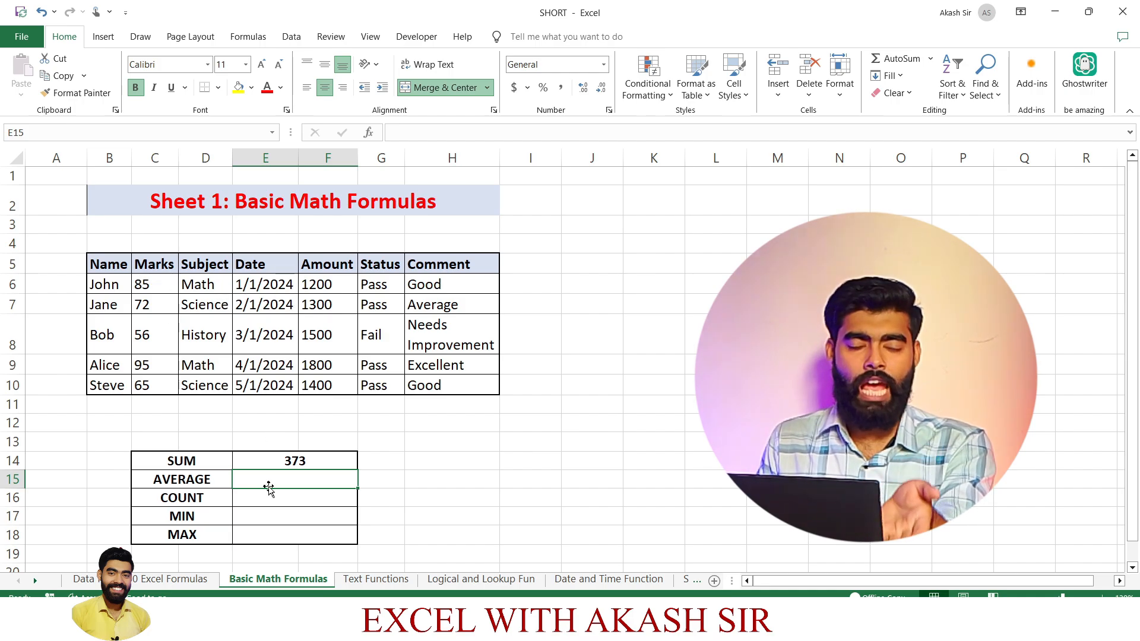
drag(163, 294, 160, 457)
click(197, 399)
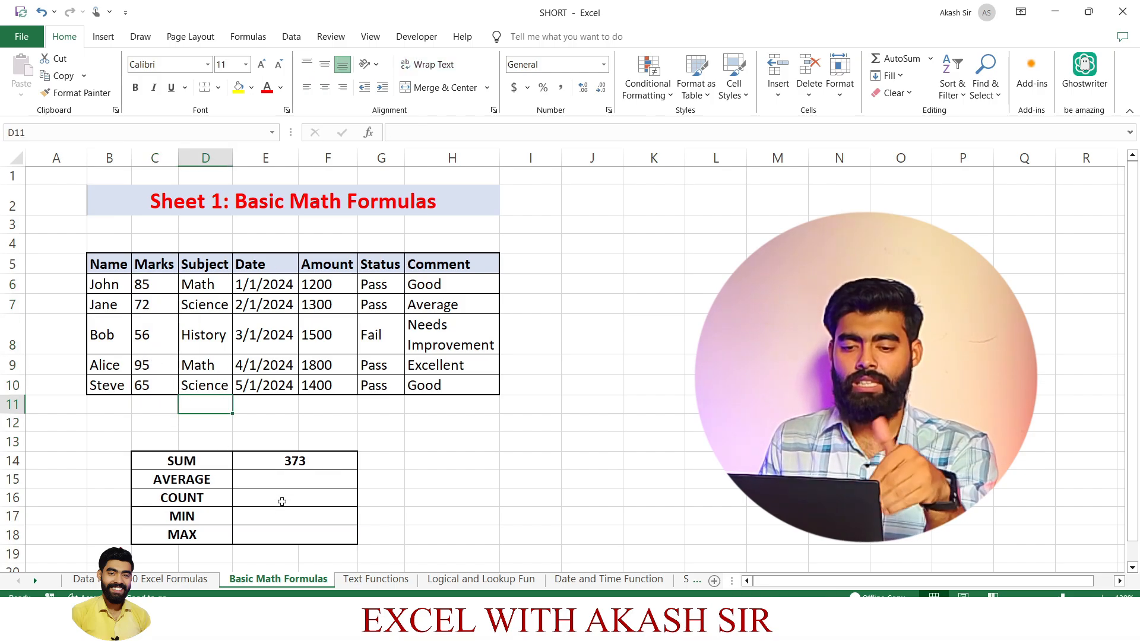
click(283, 481)
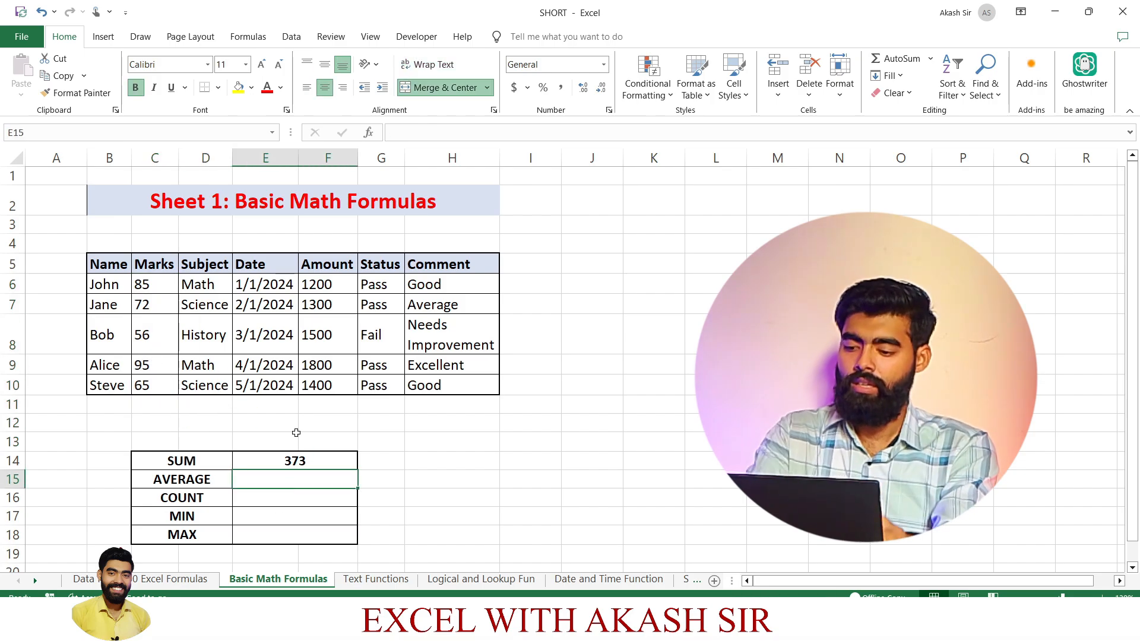
text(=AVW)
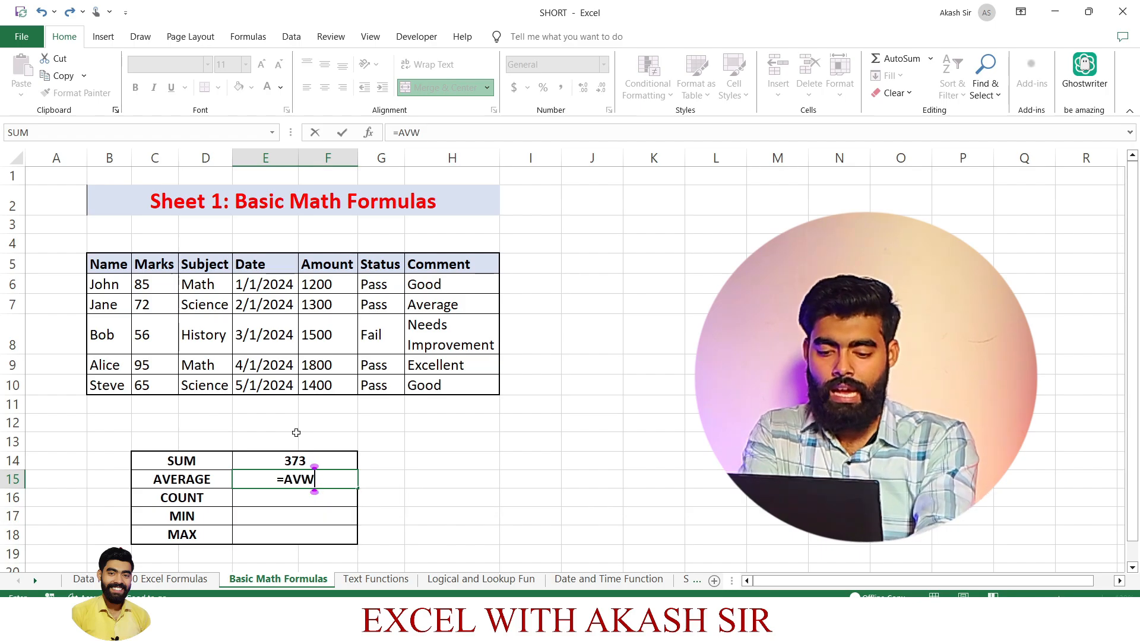
key(BackSpace)
text(ER)
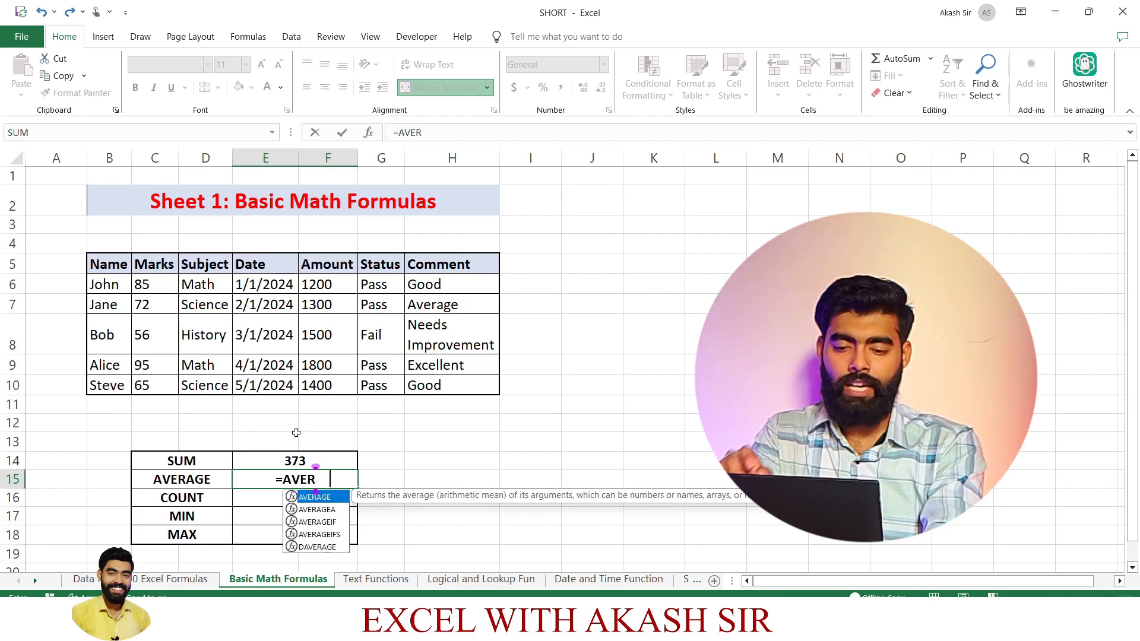
key(Tab)
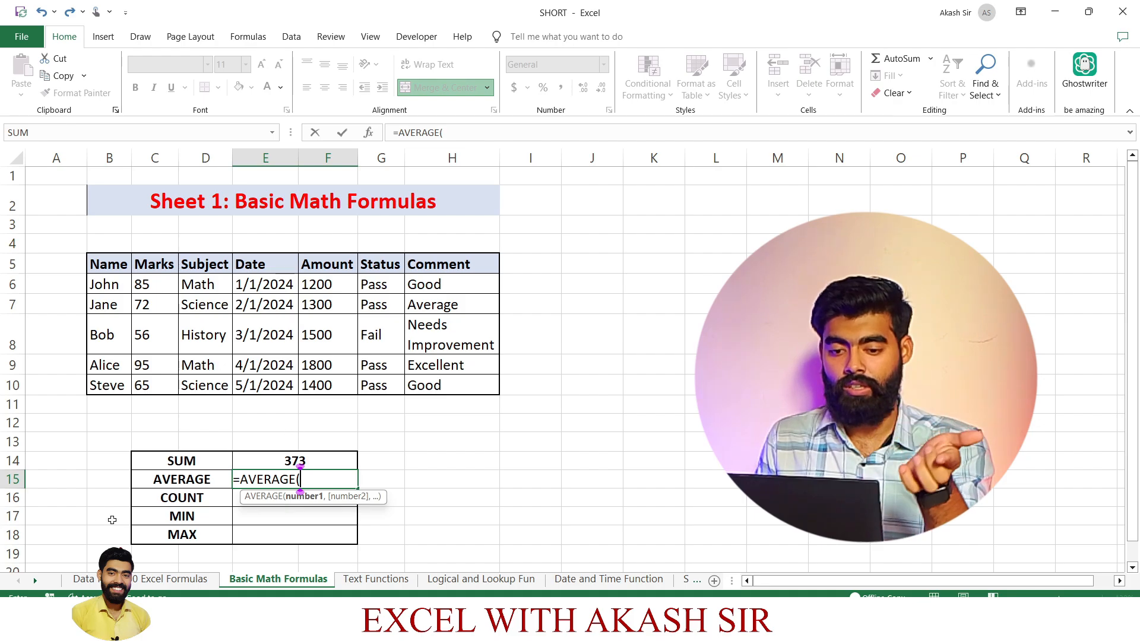
drag(157, 278, 163, 388)
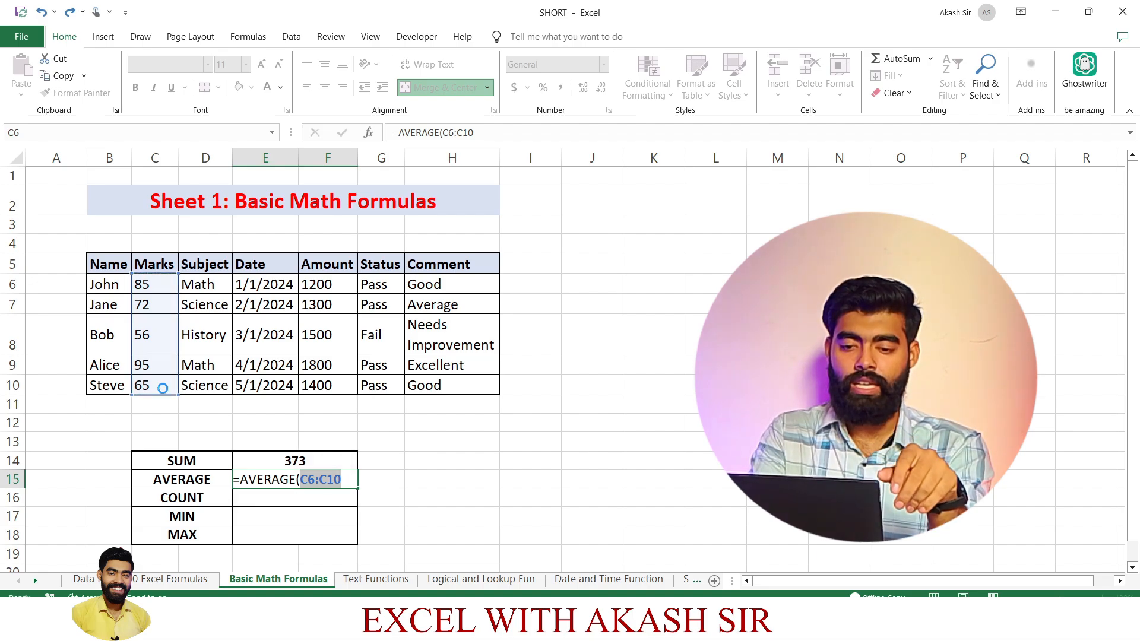
key(Return)
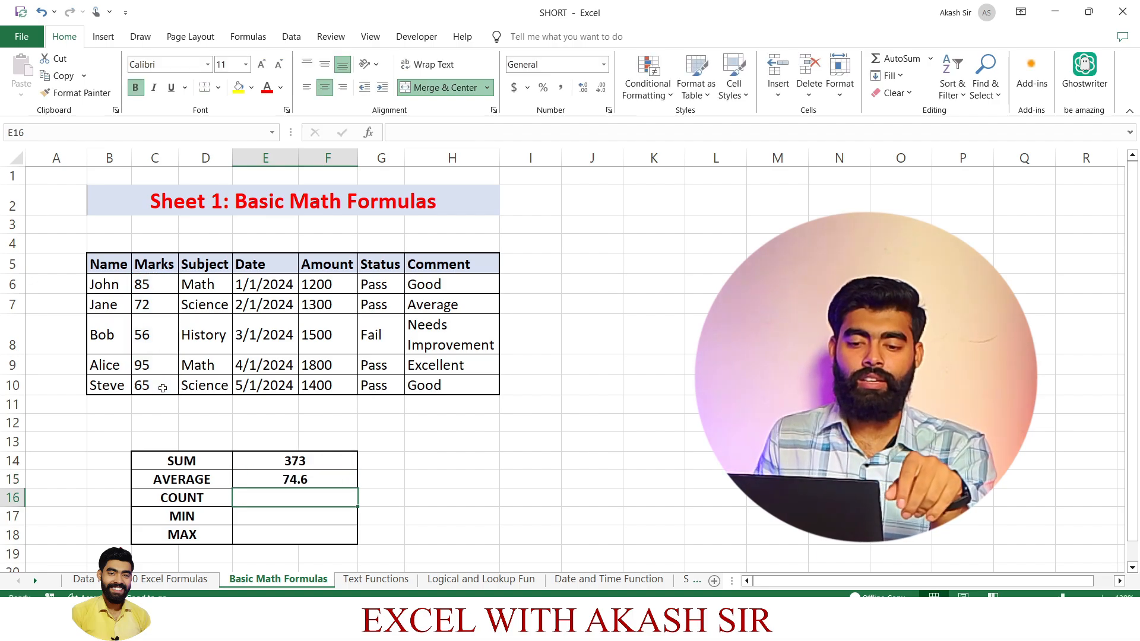
click(318, 478)
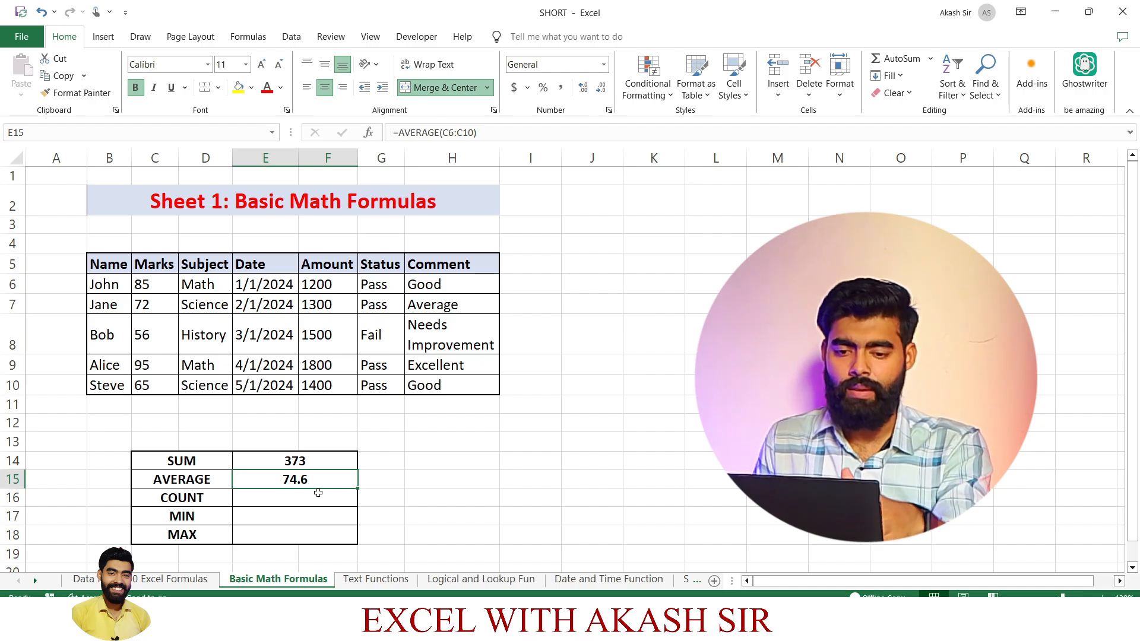
Count the numeric entries in the Marks column in cell E16, beside the COUNT label, with =COUNT(C6:C10).
click(206, 497)
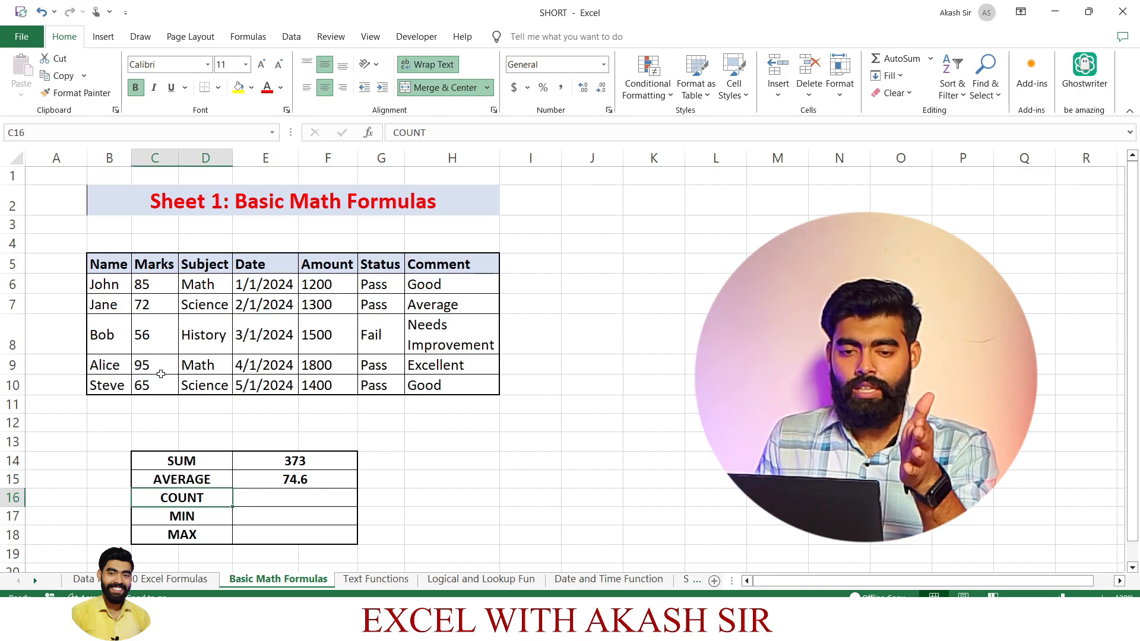
click(315, 475)
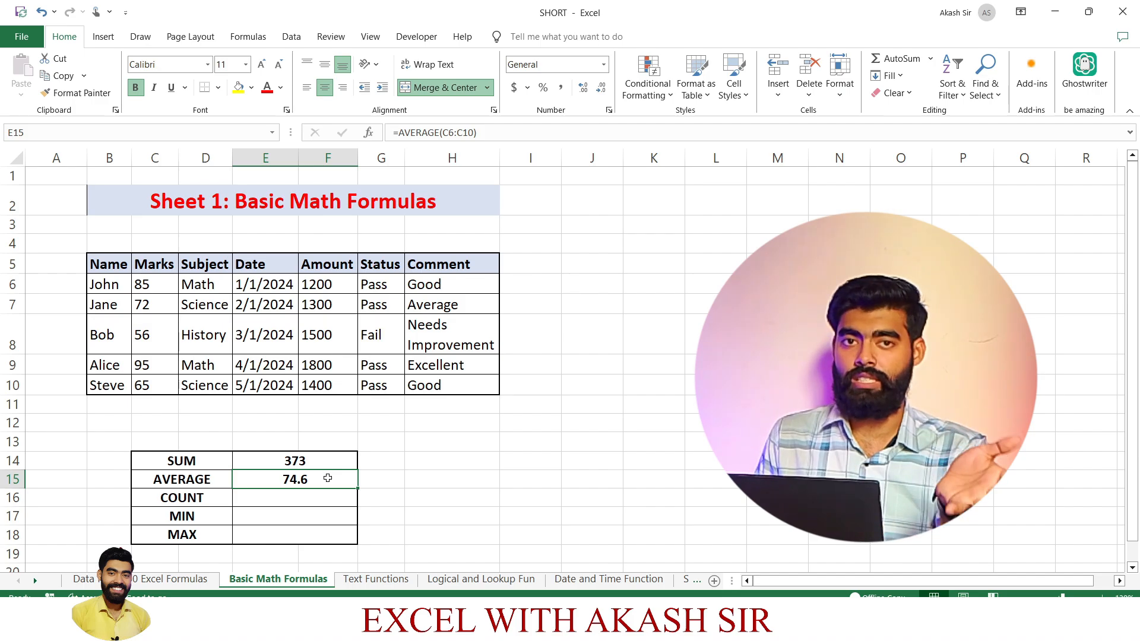
click(248, 503)
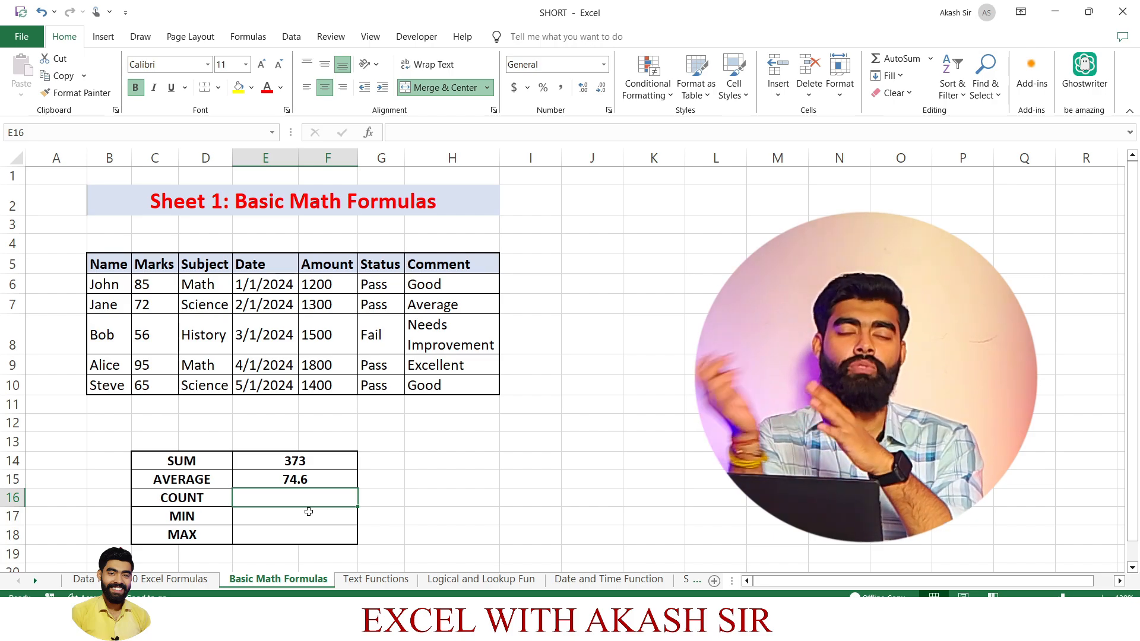
text(=)
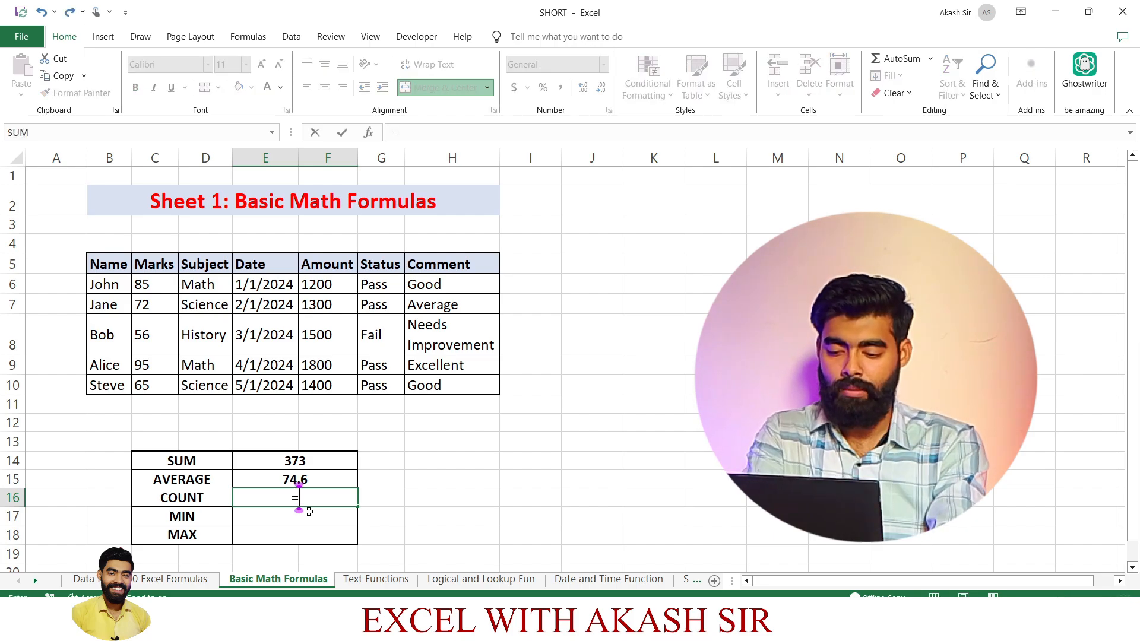
text(COUNT()
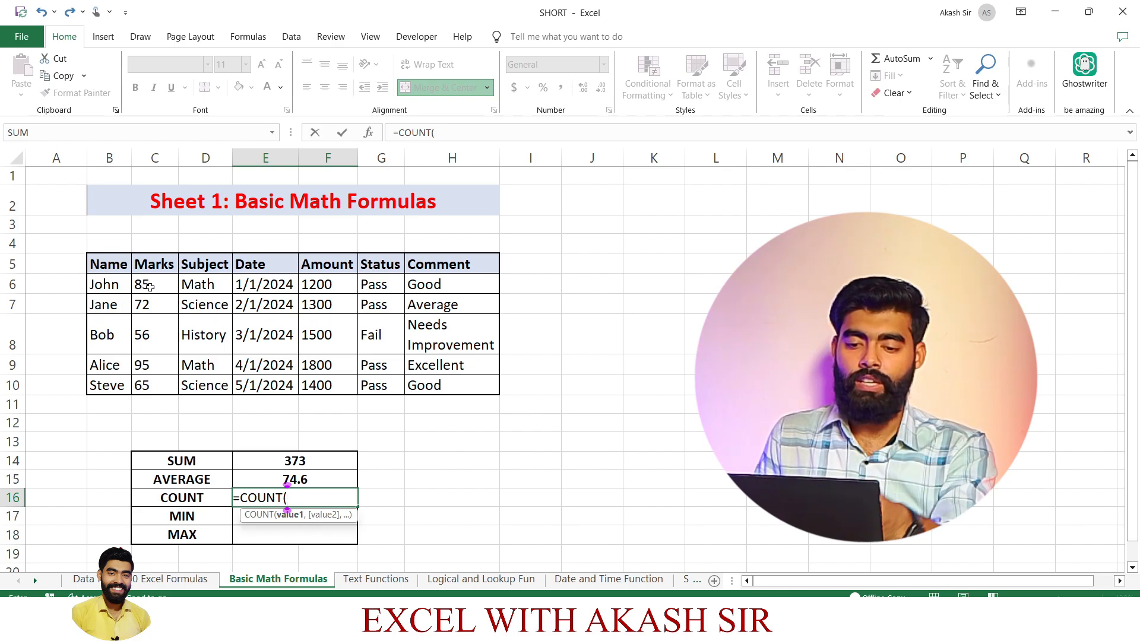
drag(141, 284, 148, 375)
key(Return)
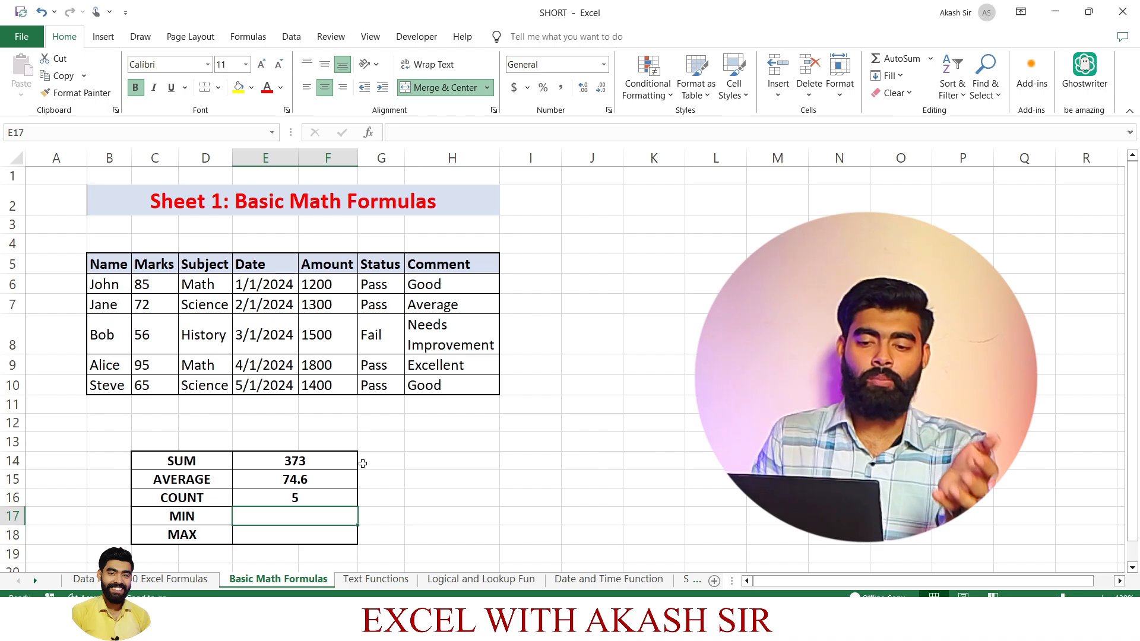
click(344, 499)
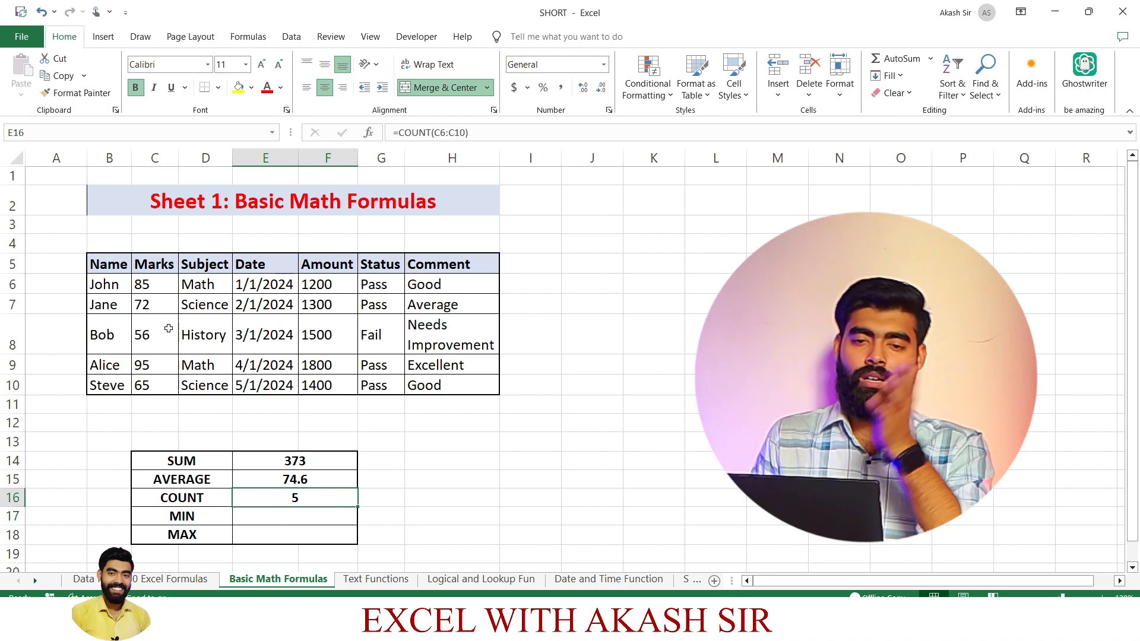
drag(153, 280, 164, 387)
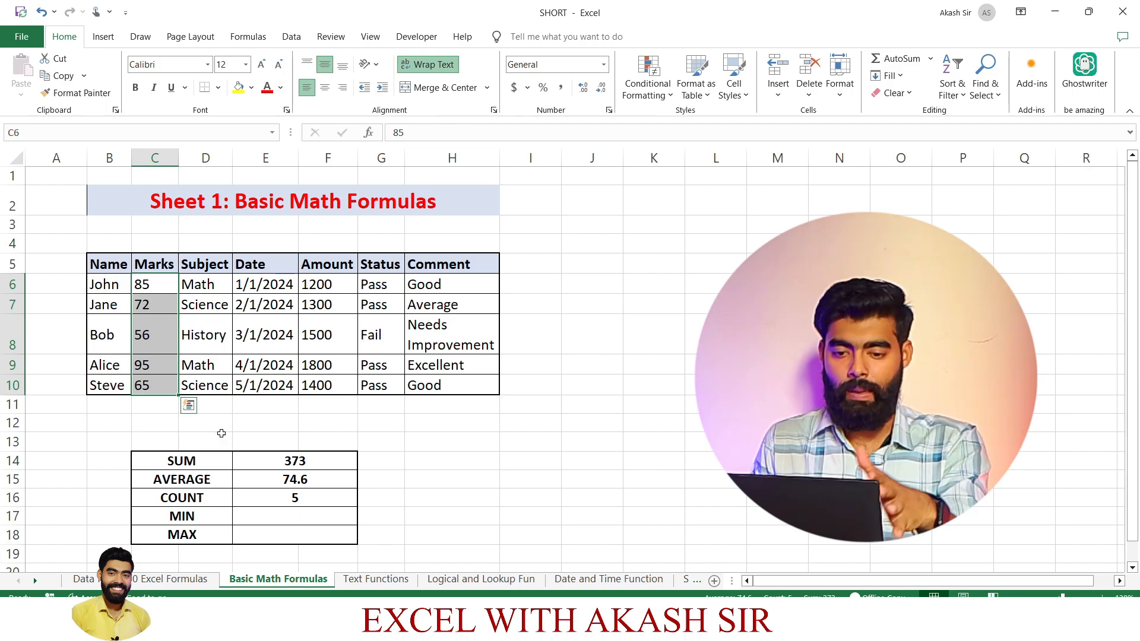
Find the lowest value in the Marks column in cell E17, beside the MIN label, with =MIN(C6:C10).
click(299, 519)
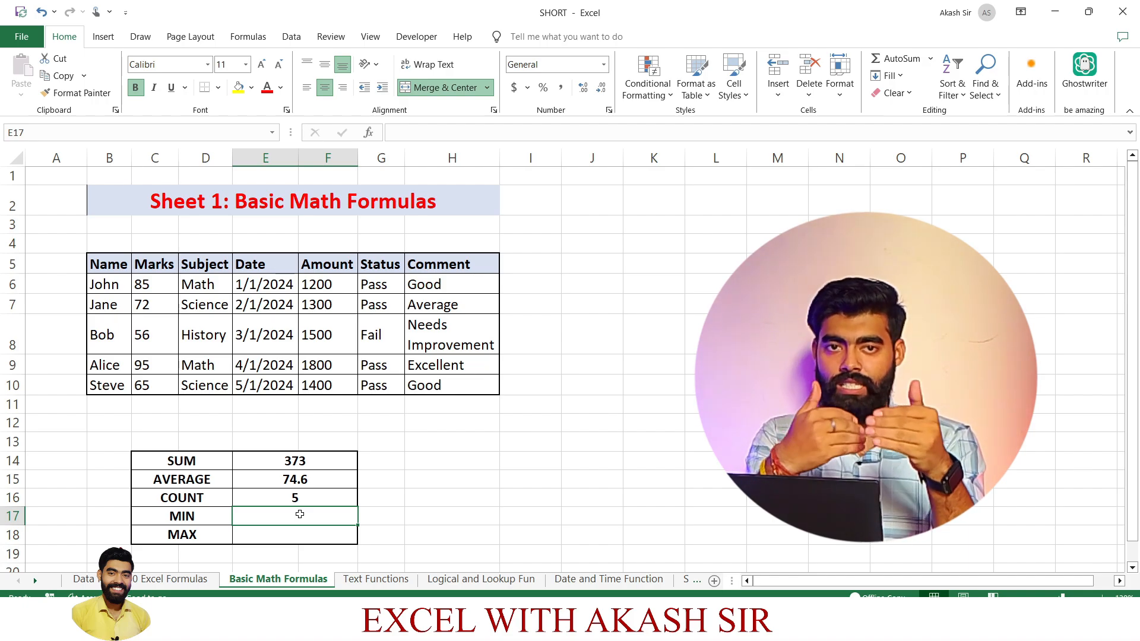
drag(154, 270, 155, 369)
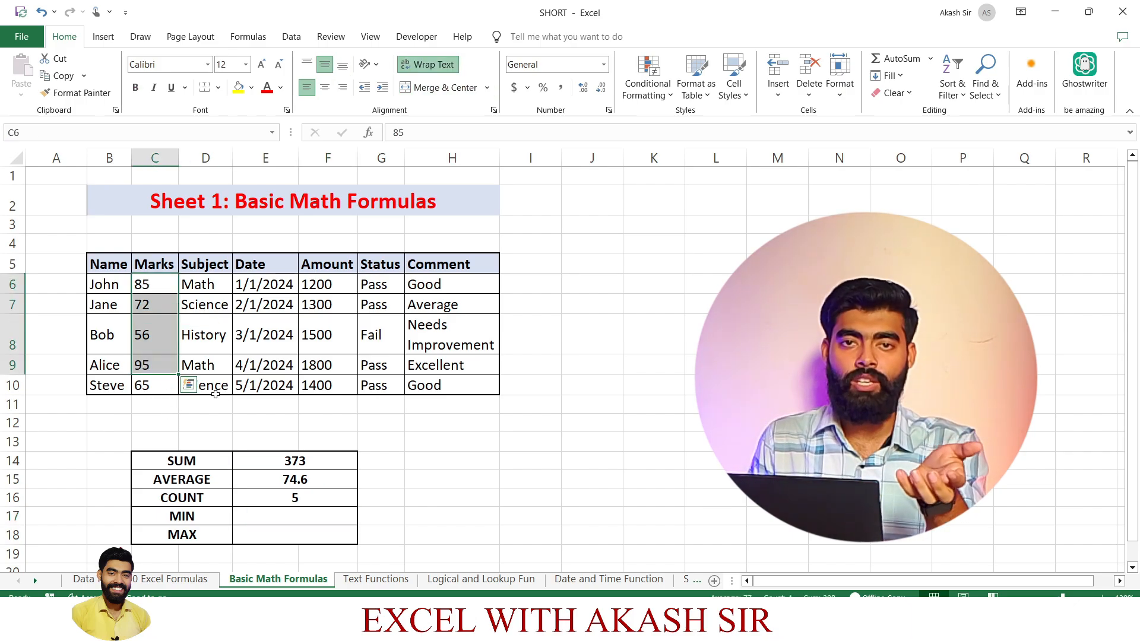
click(303, 519)
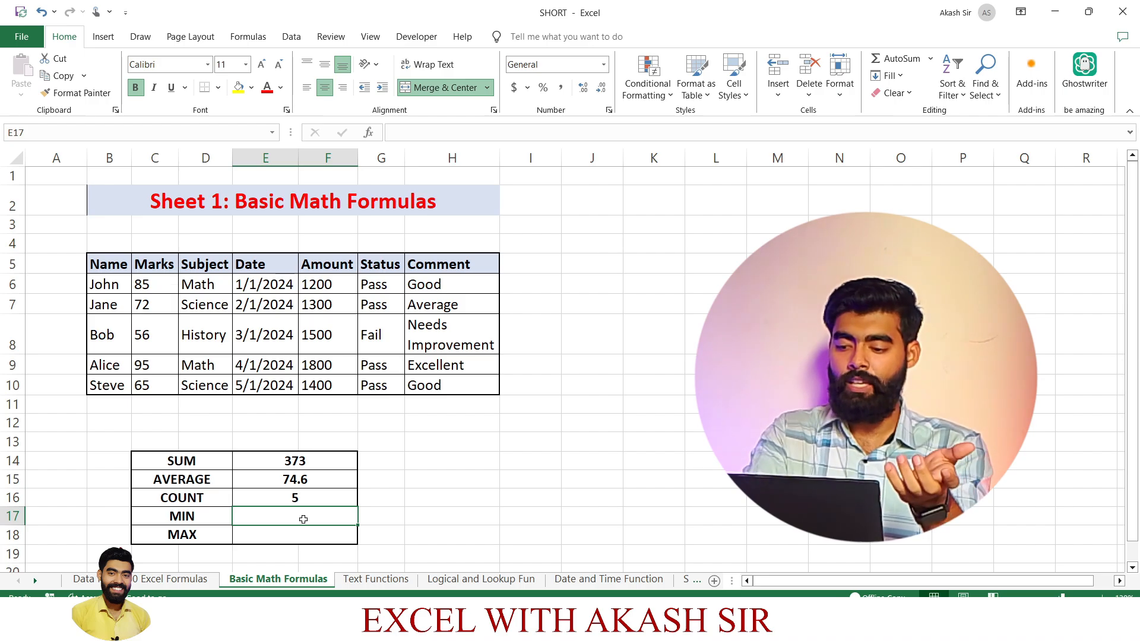
text(=MIN)
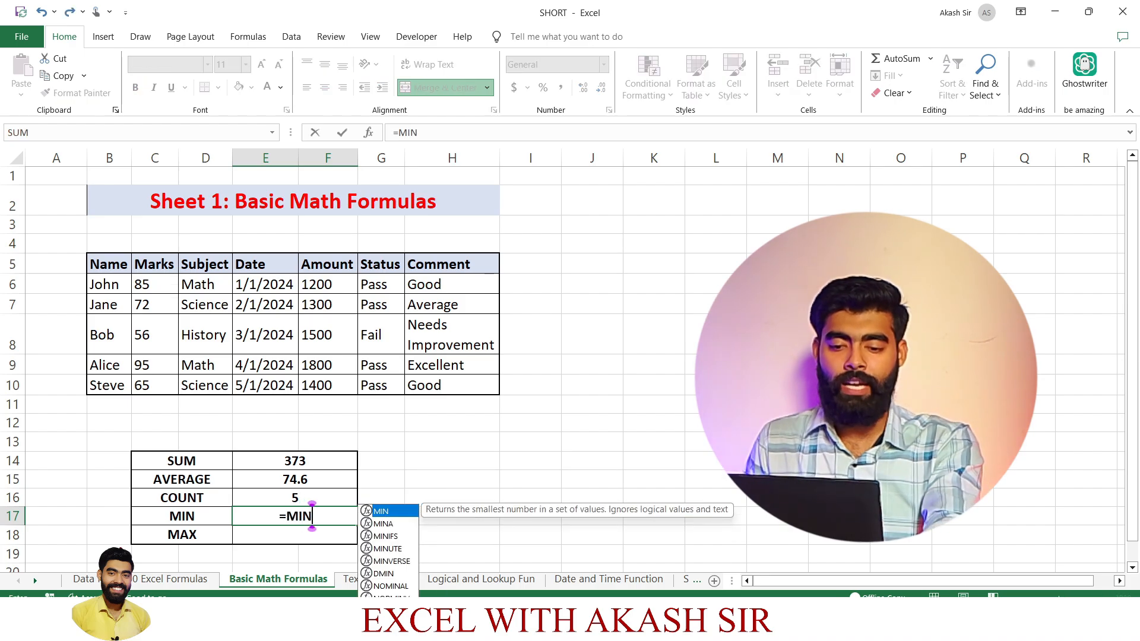
text(()
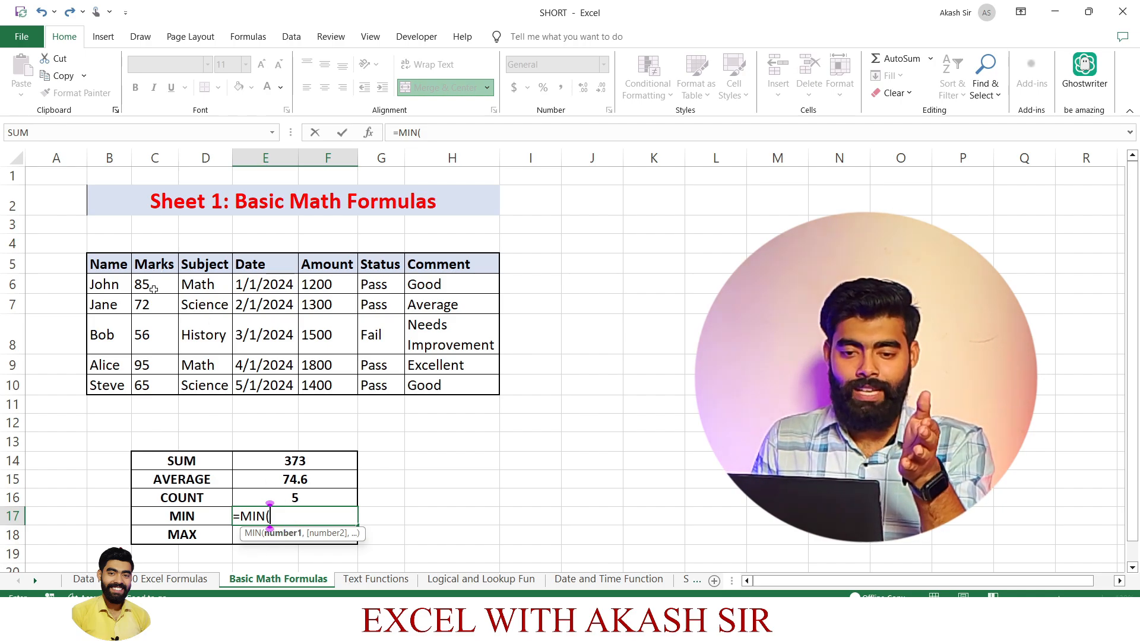
drag(153, 284, 153, 384)
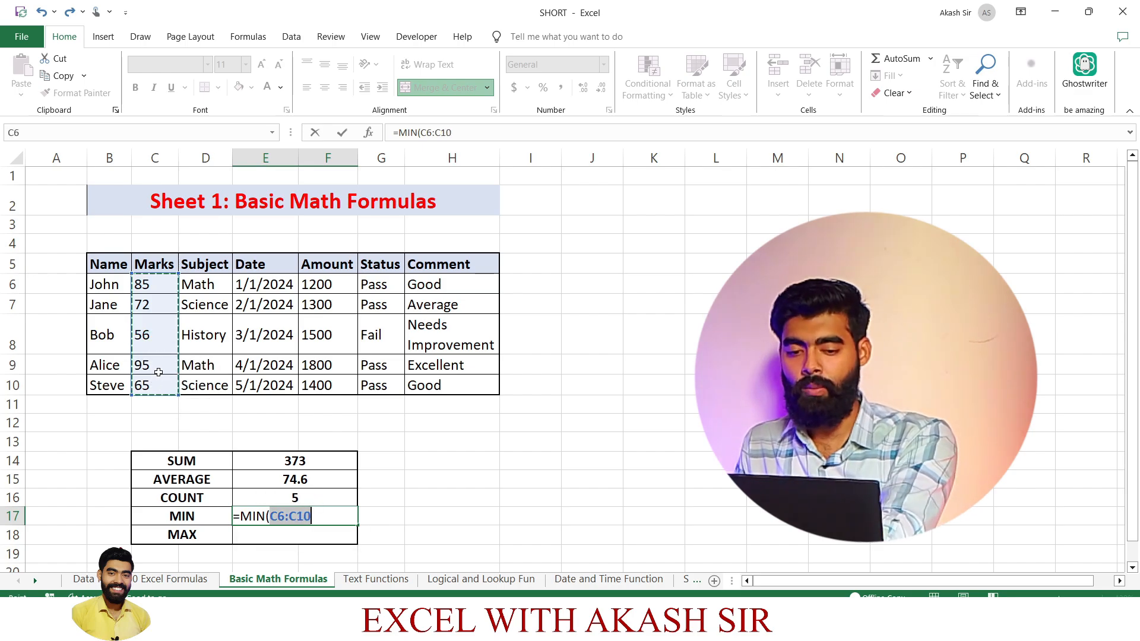
key(Return)
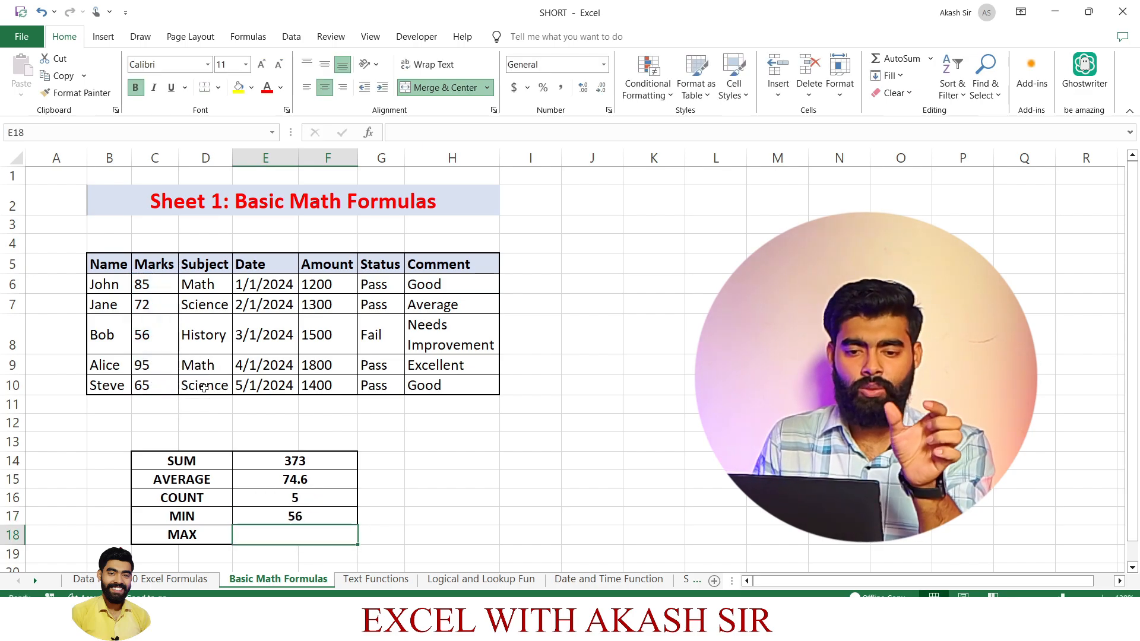
click(143, 332)
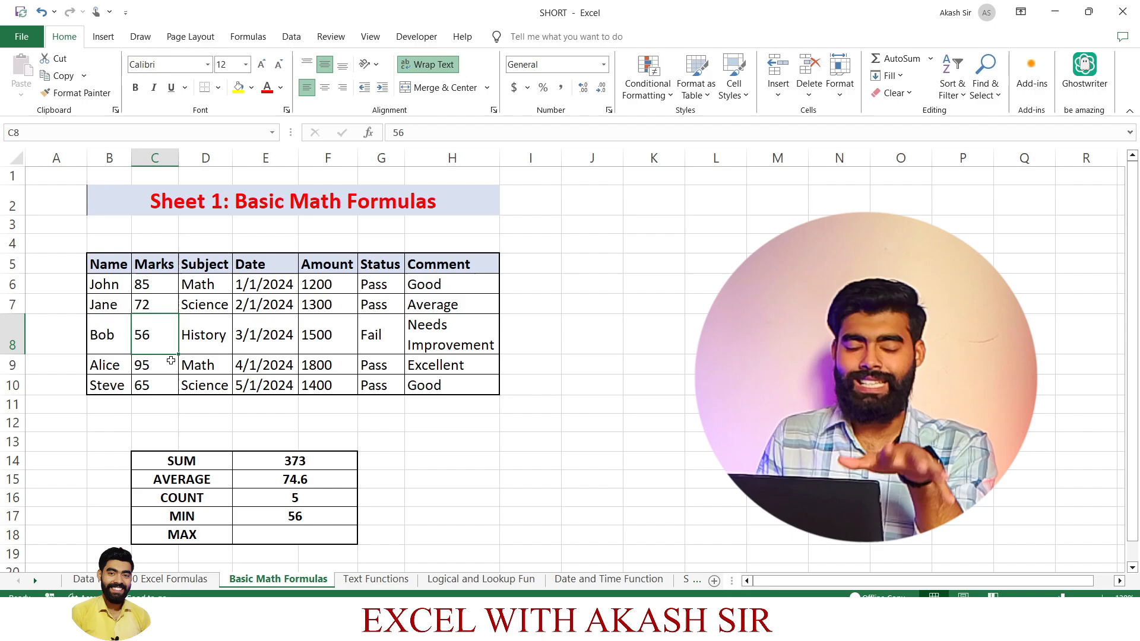
click(297, 522)
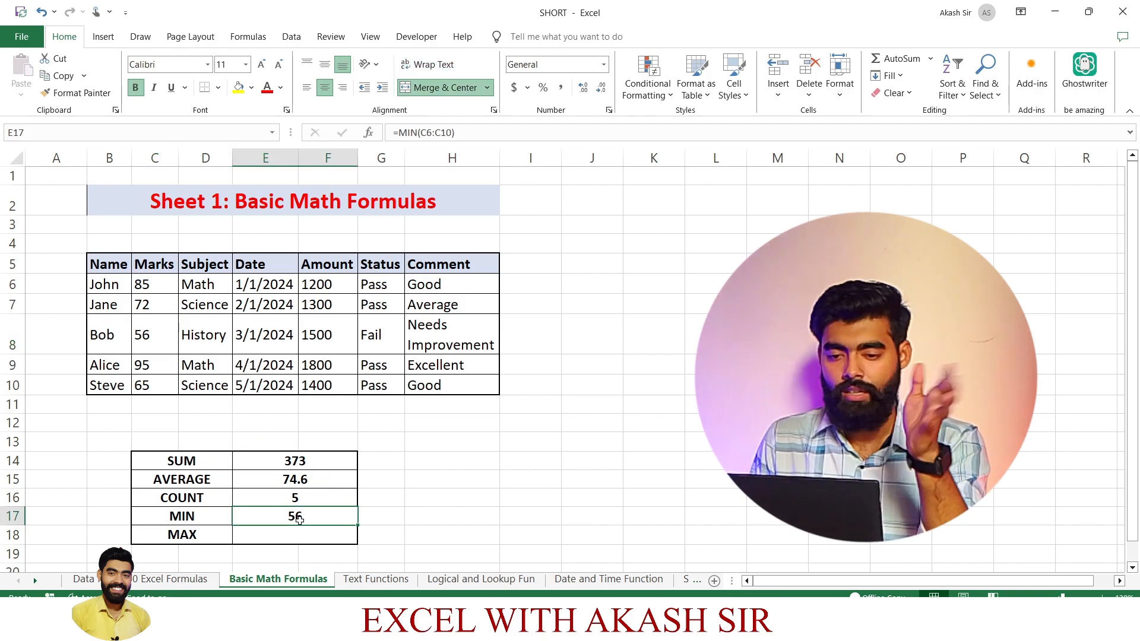
Find the highest value in the Marks column in cell E18, beside the MAX label, with =MAX(C6:C11).
click(315, 535)
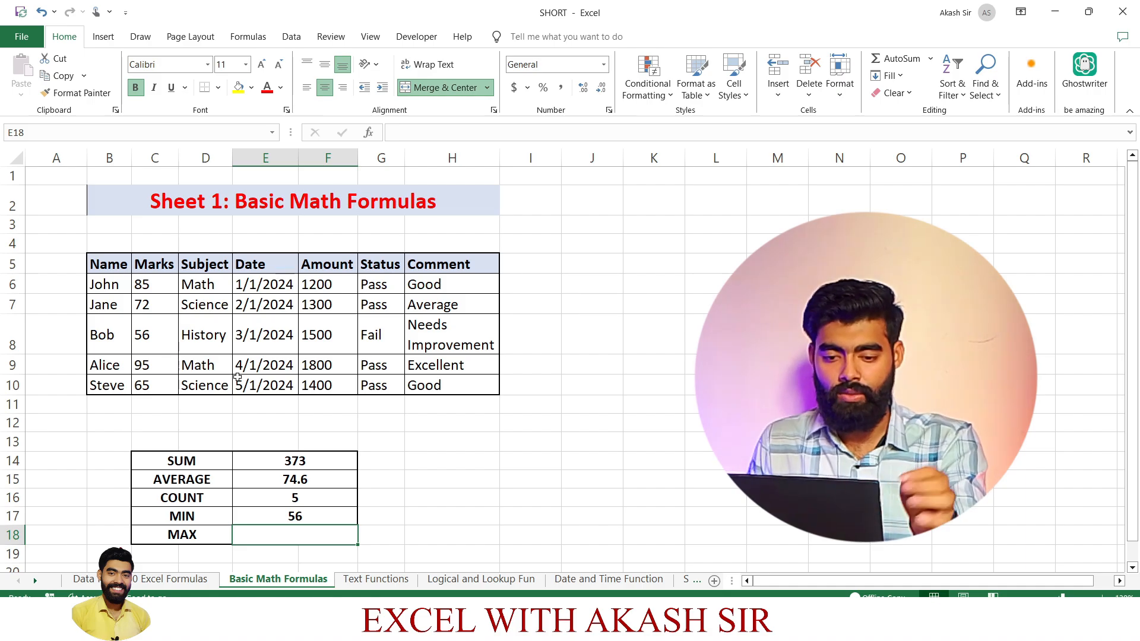
text(=)
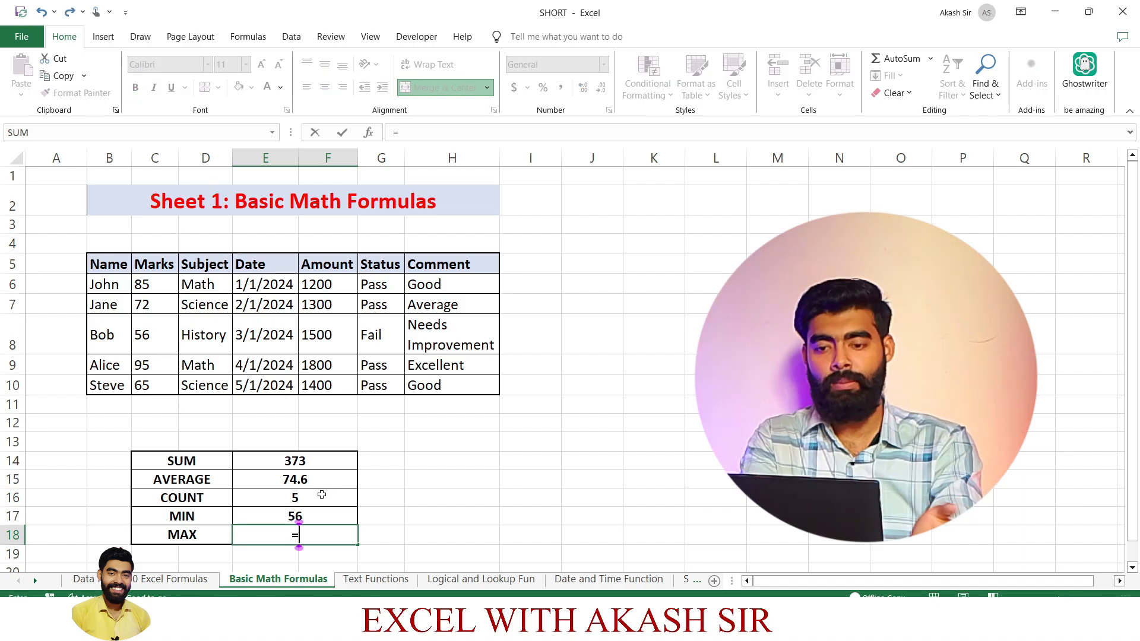
text(MAX)
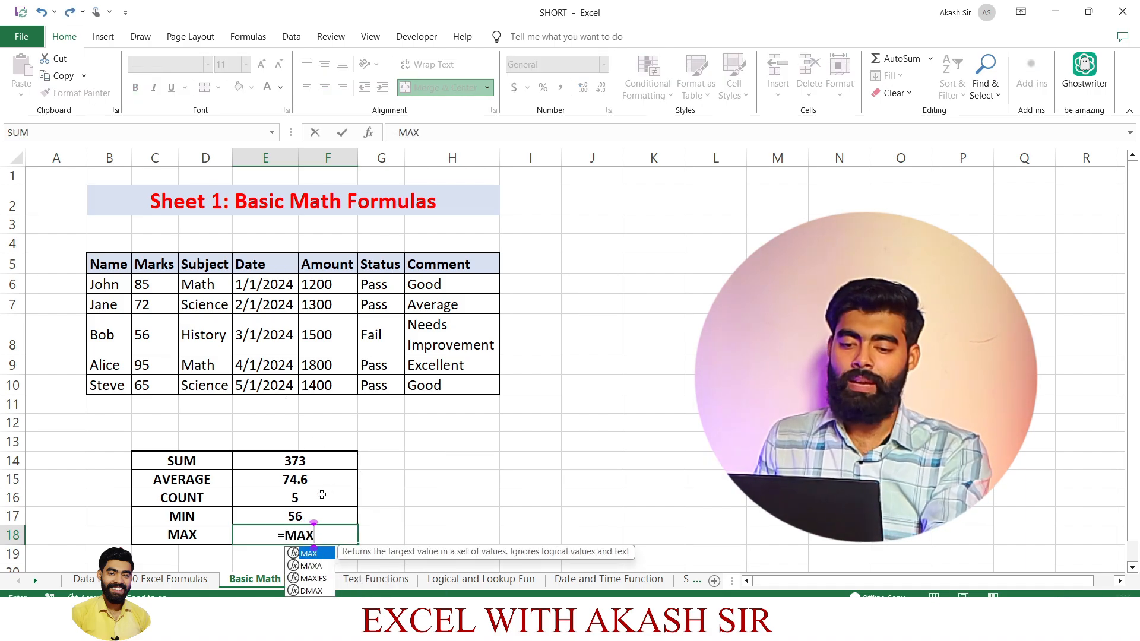
text(()
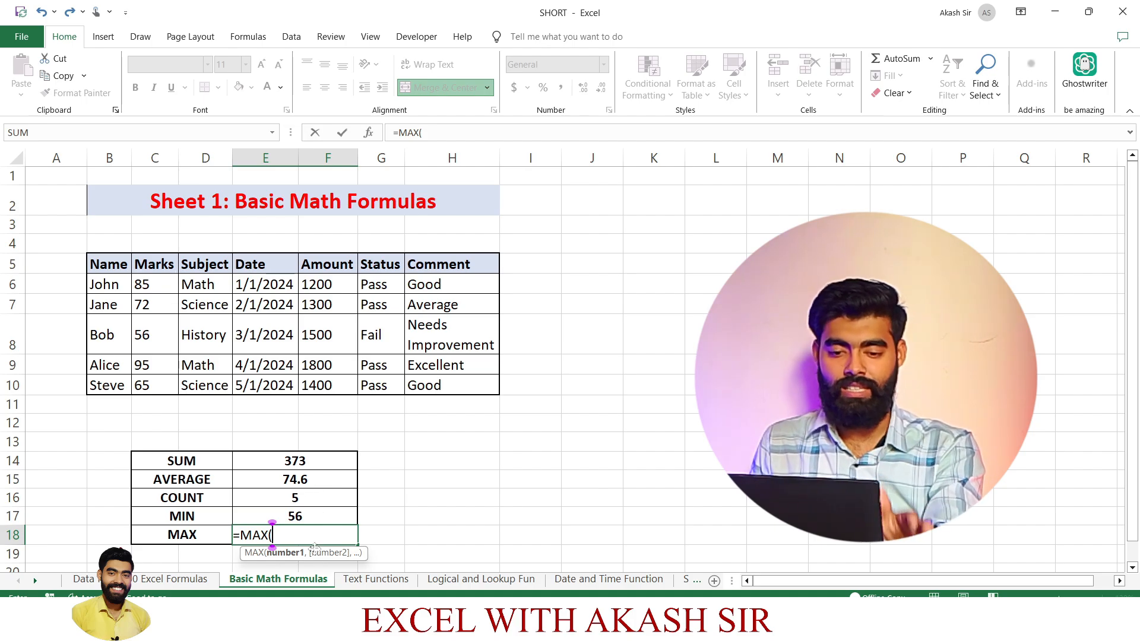
drag(164, 285, 172, 371)
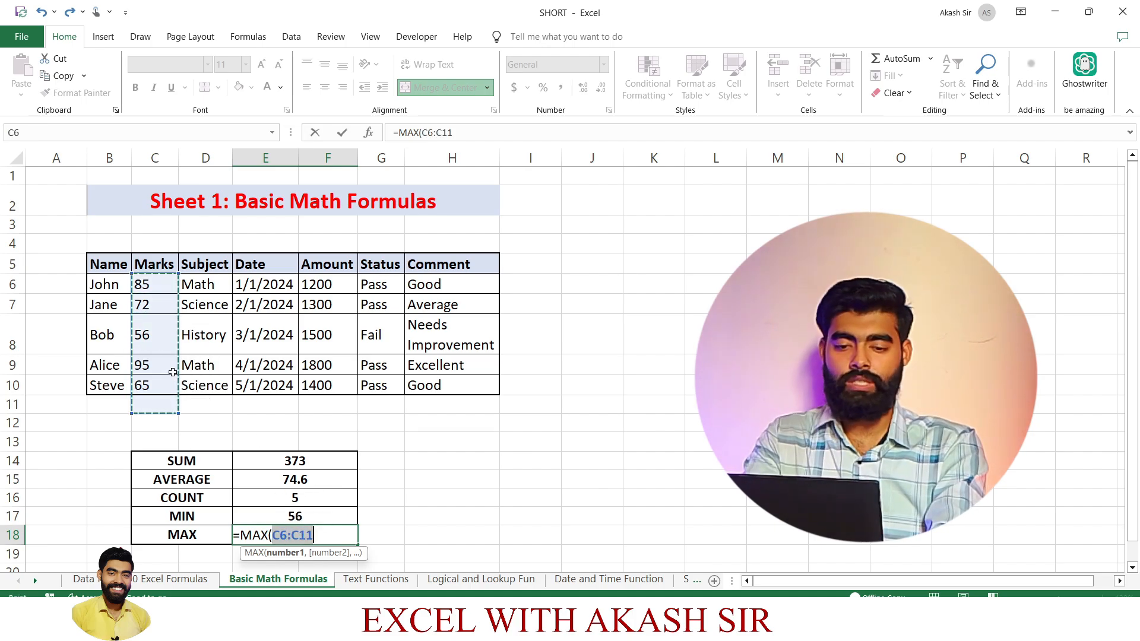
key(Return)
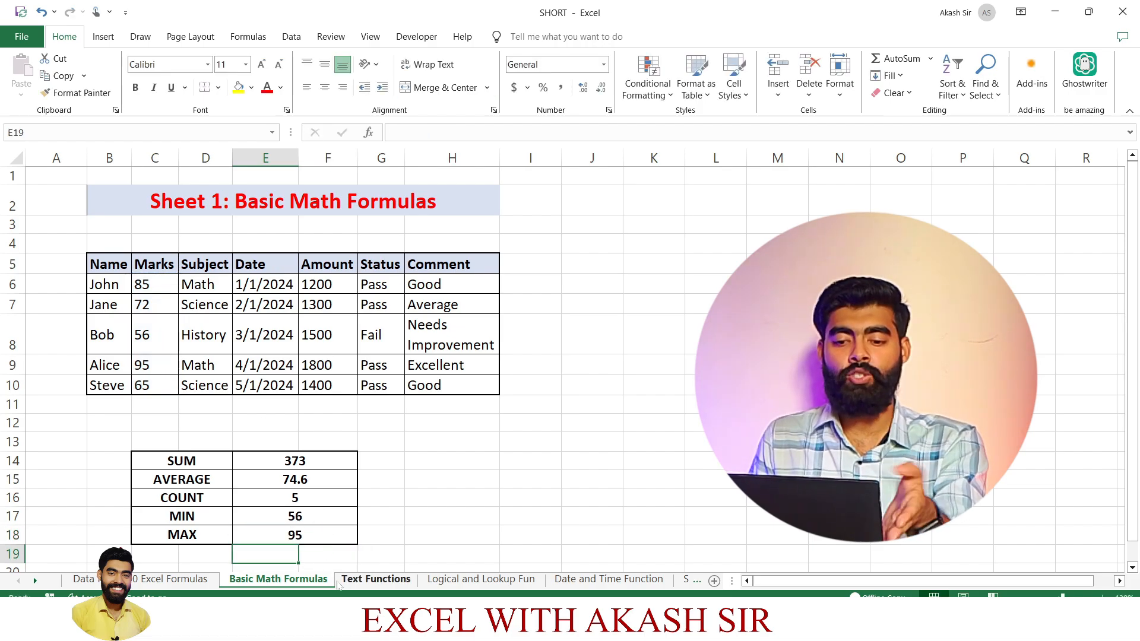
click(155, 369)
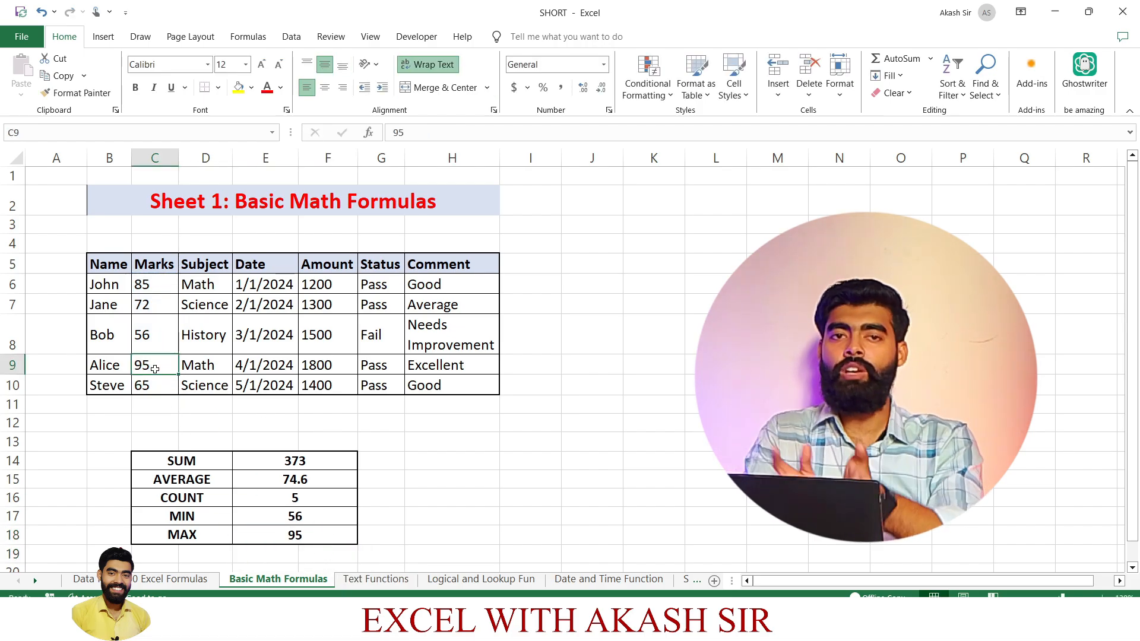
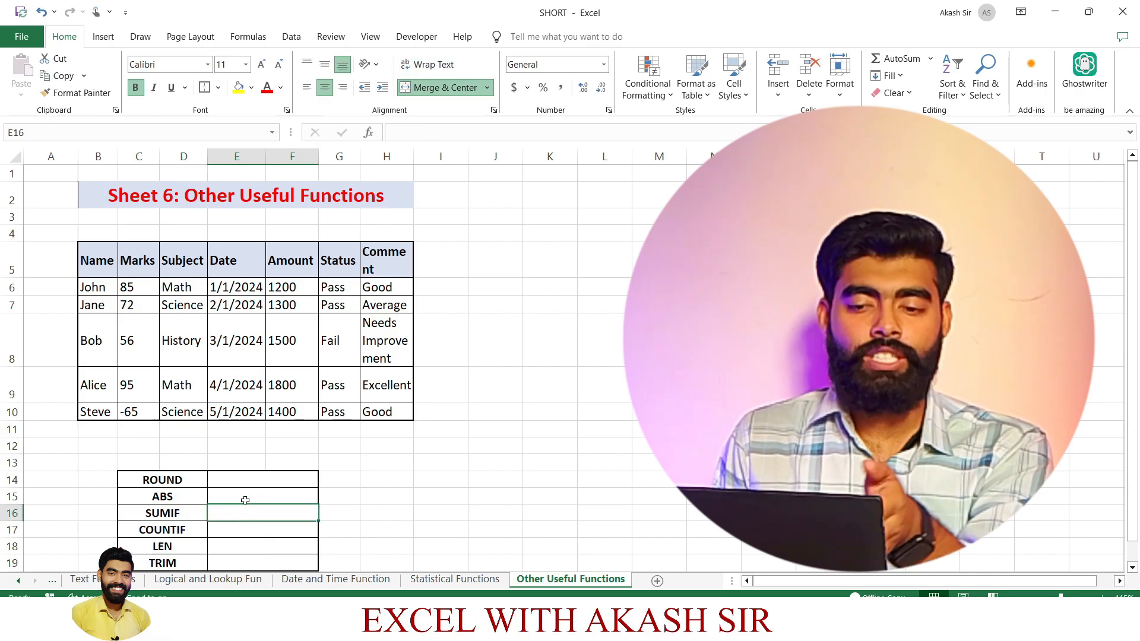
Round the number in C12 to zero decimals in cell E14, beside the ROUND label, with =ROUND(C12,0).
click(258, 487)
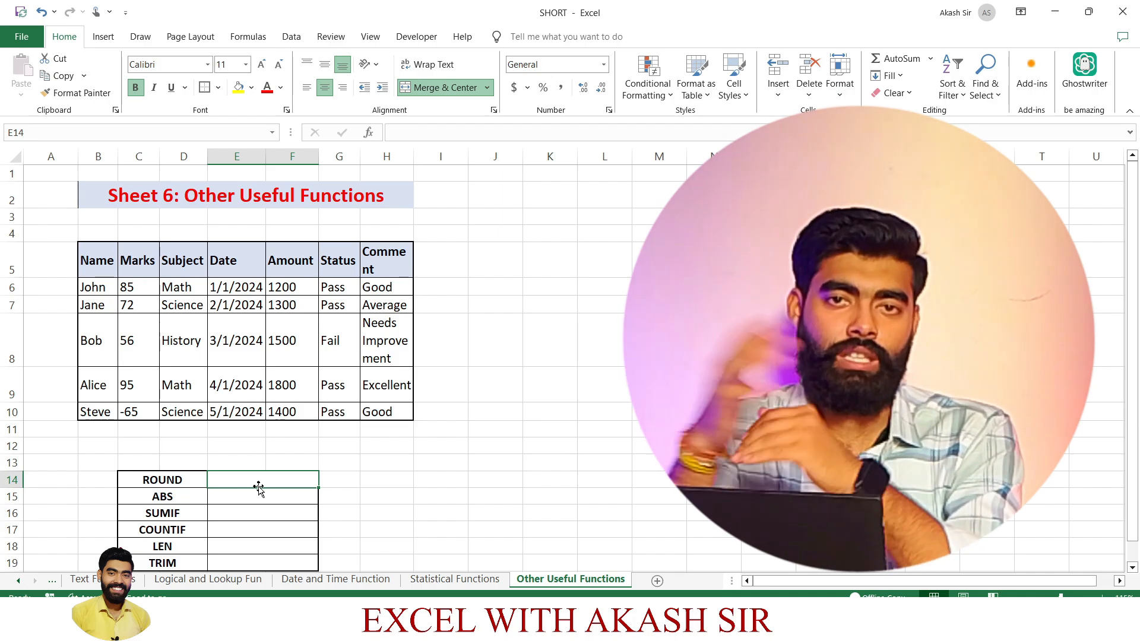
text(=)
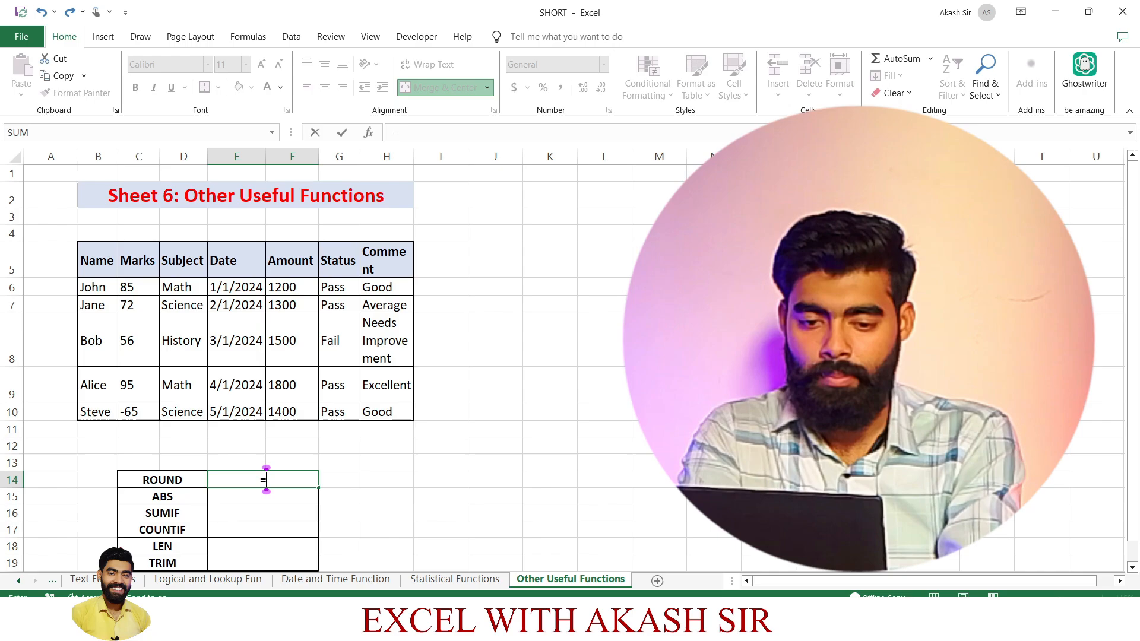
text(ROU)
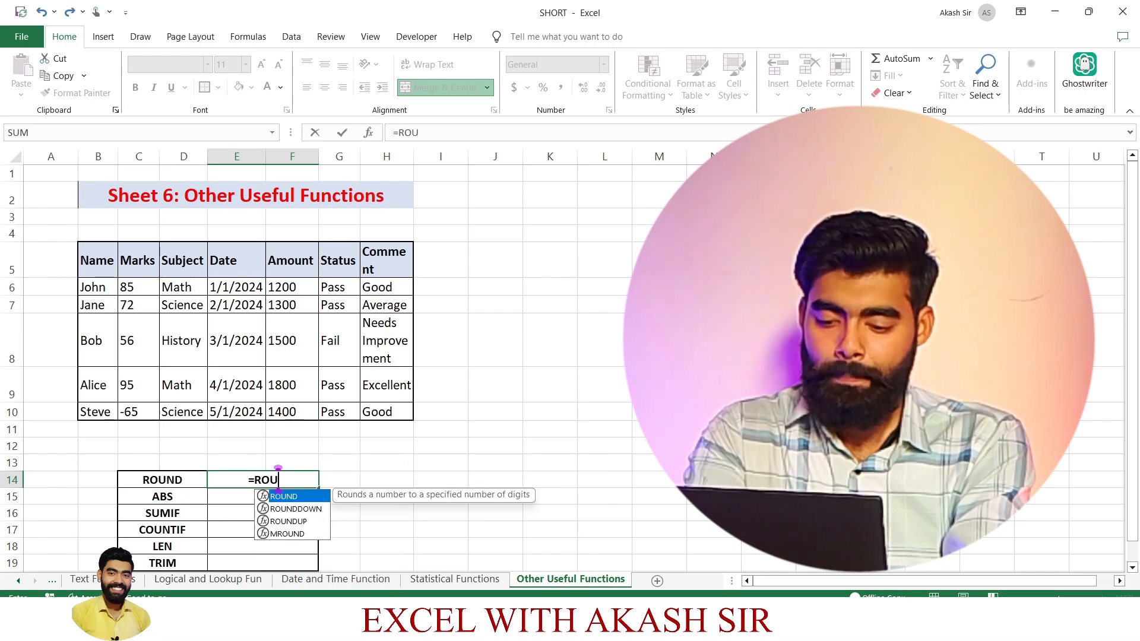
text(ND()
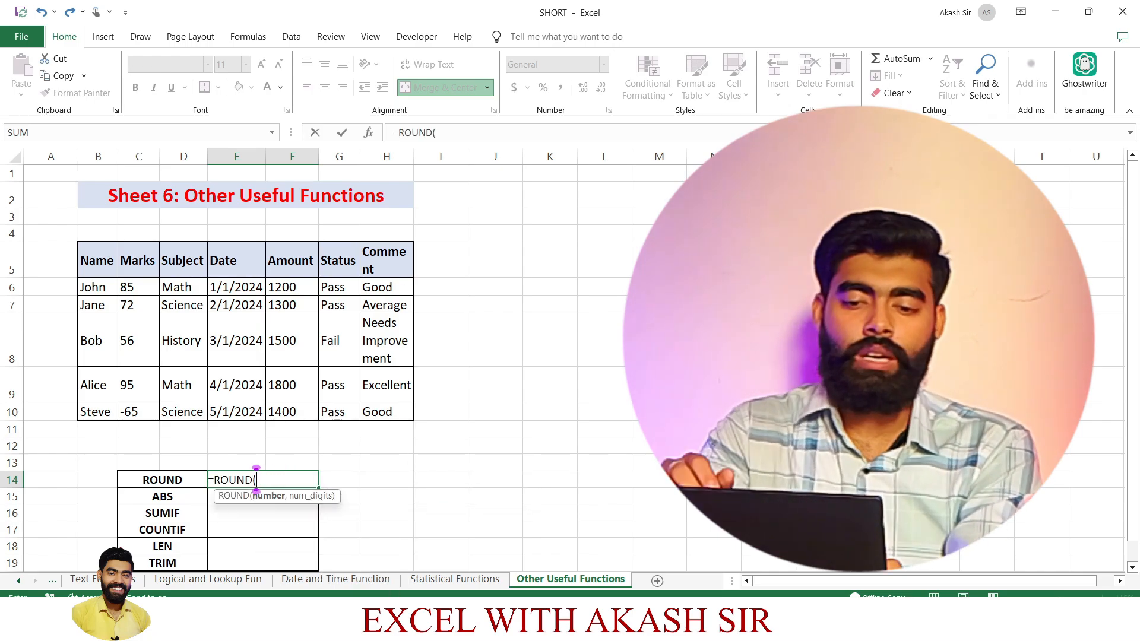
click(136, 447)
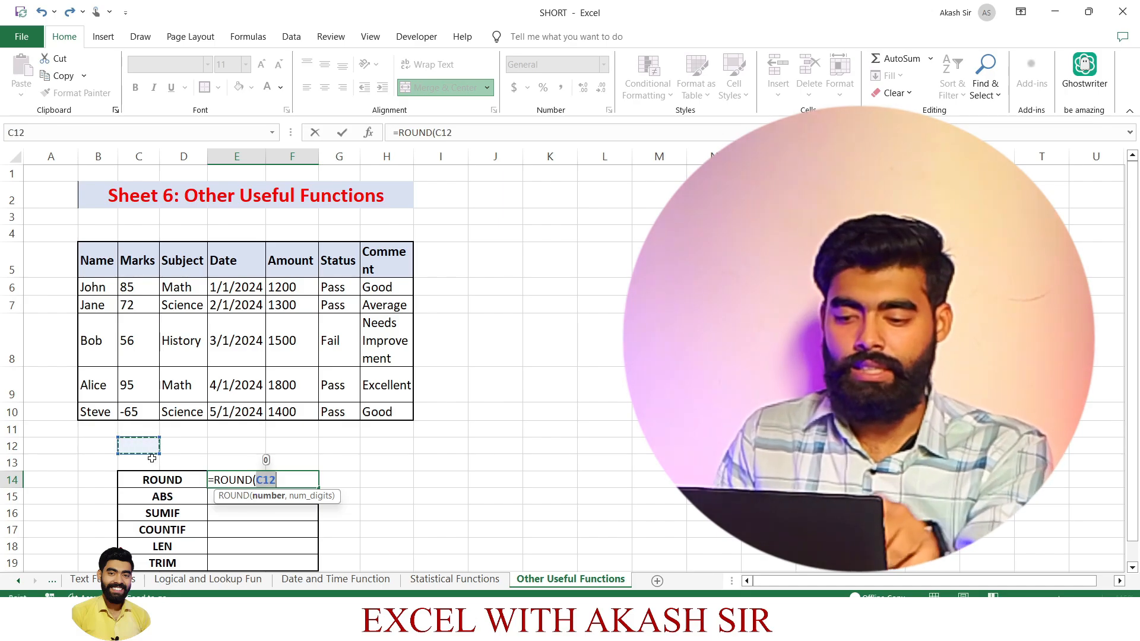
text(,0)
key(Return)
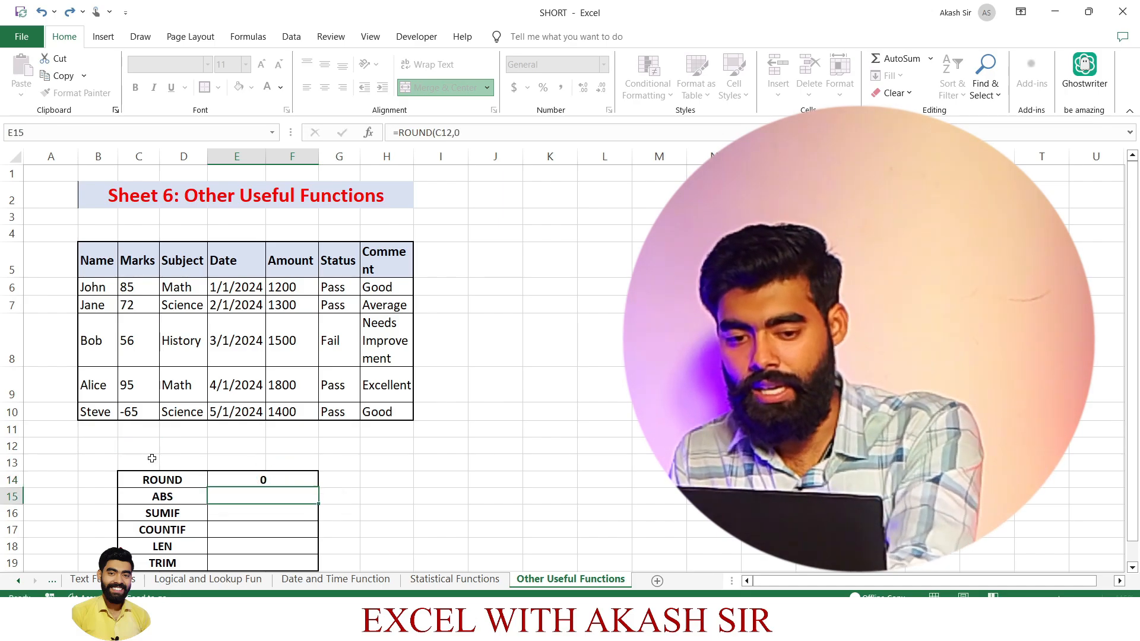
Enter 34.999 in cell C12 as the number for the ROUND formula.
click(145, 443)
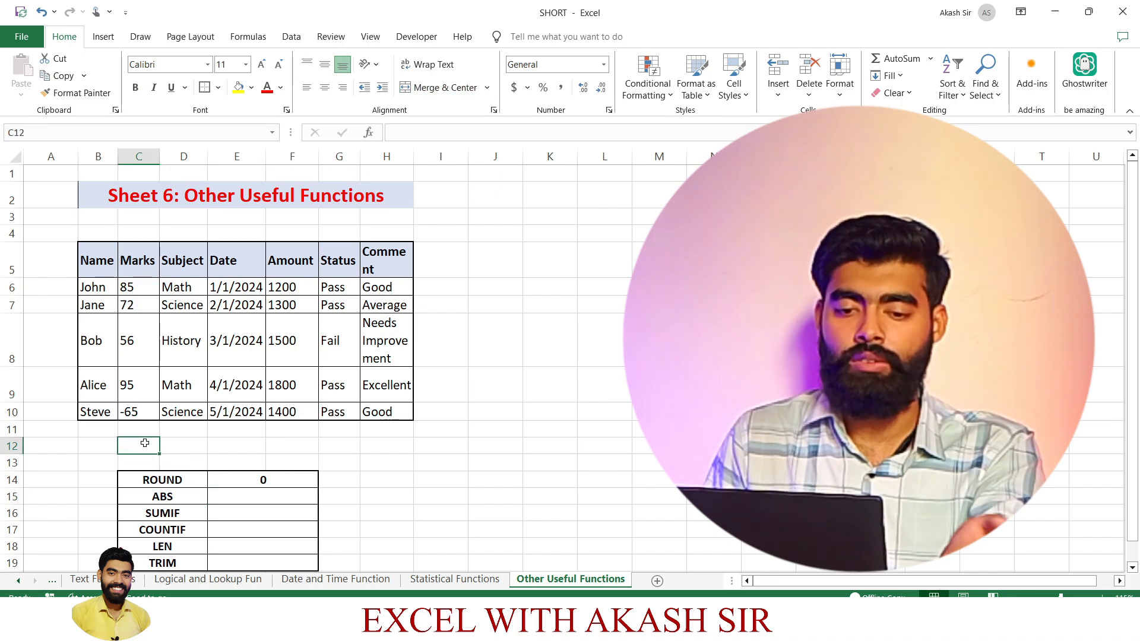
text(3)
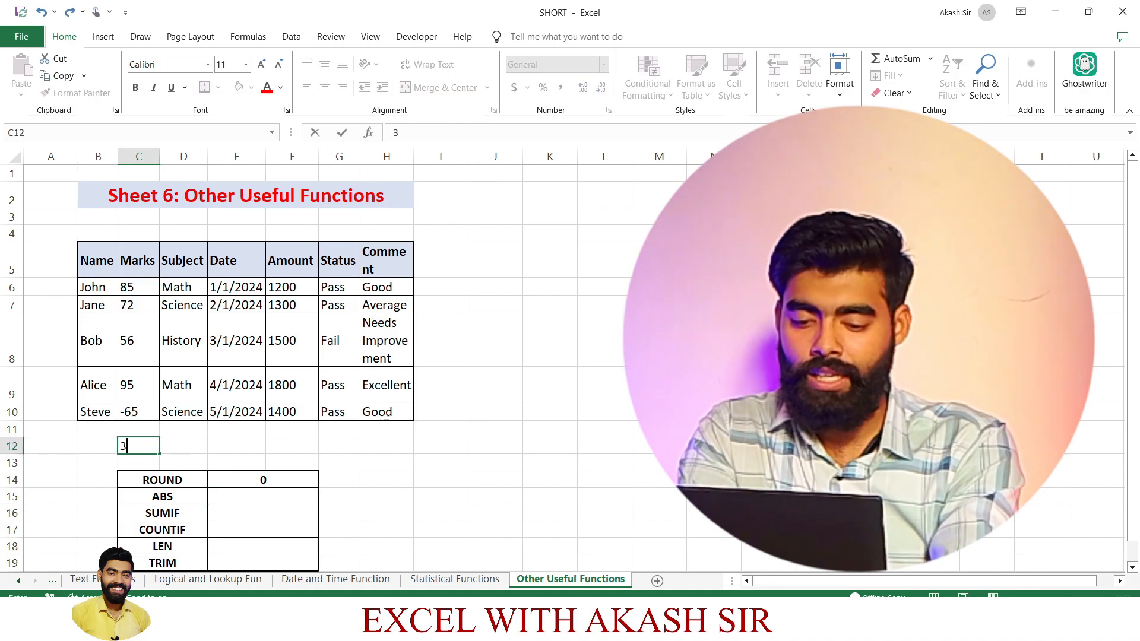
text(4.999)
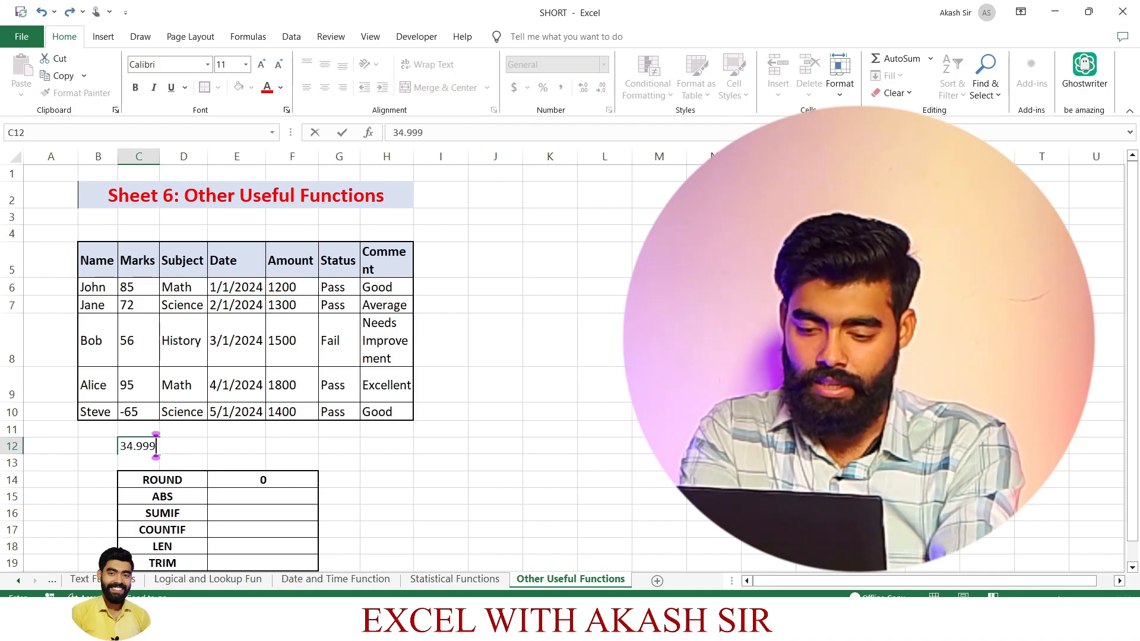
key(Return)
Replace the number in cell C12 with 34.45.
click(143, 448)
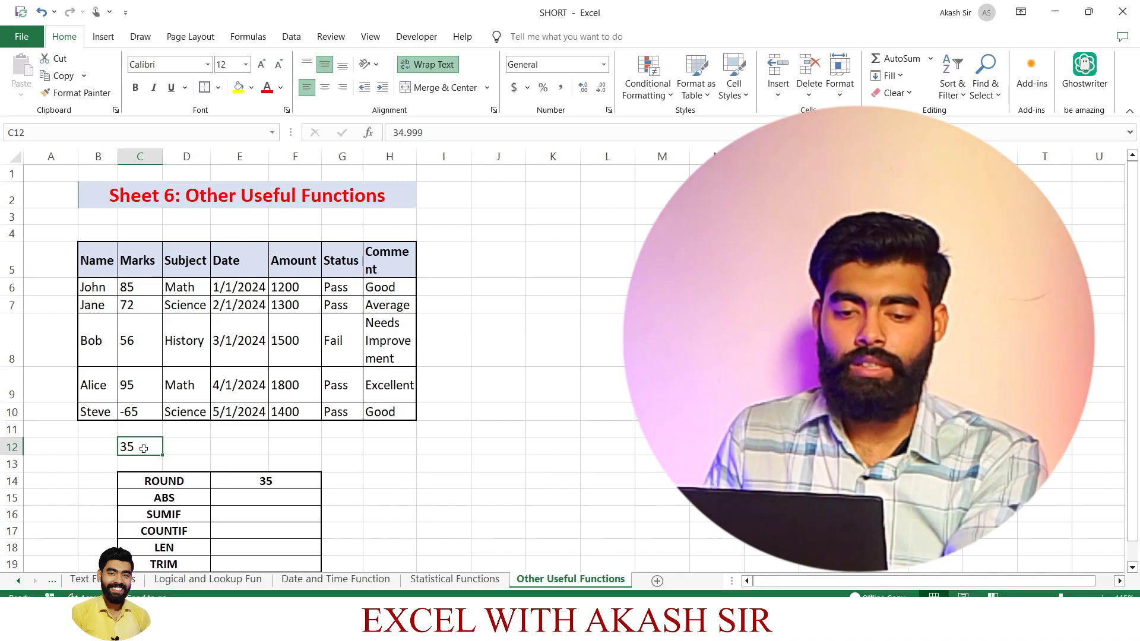
text(34)
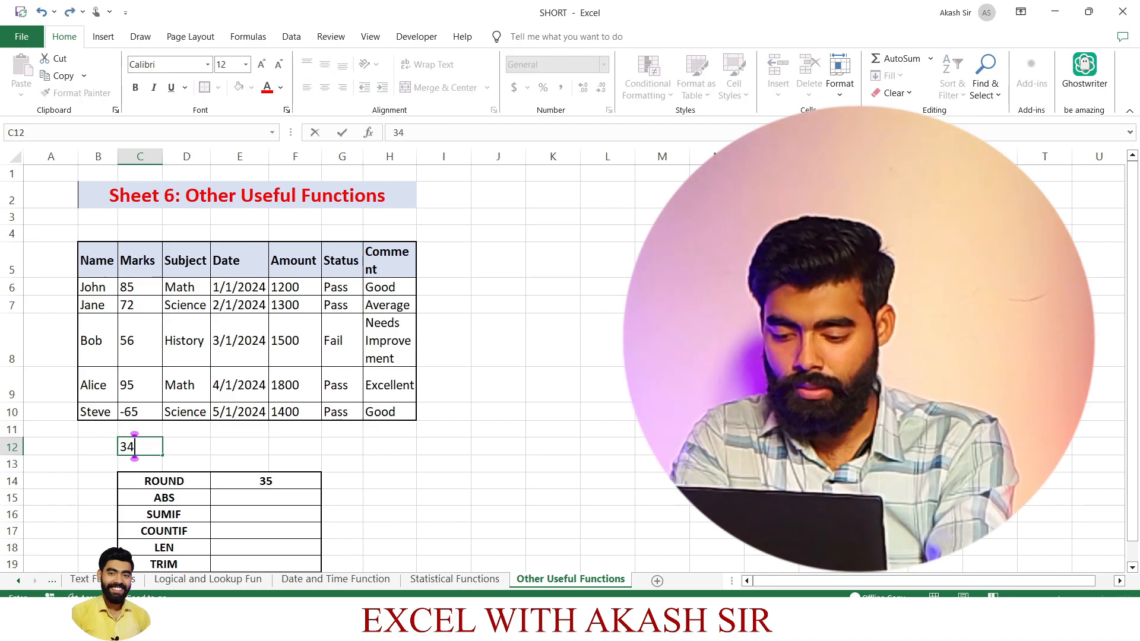
text(.45)
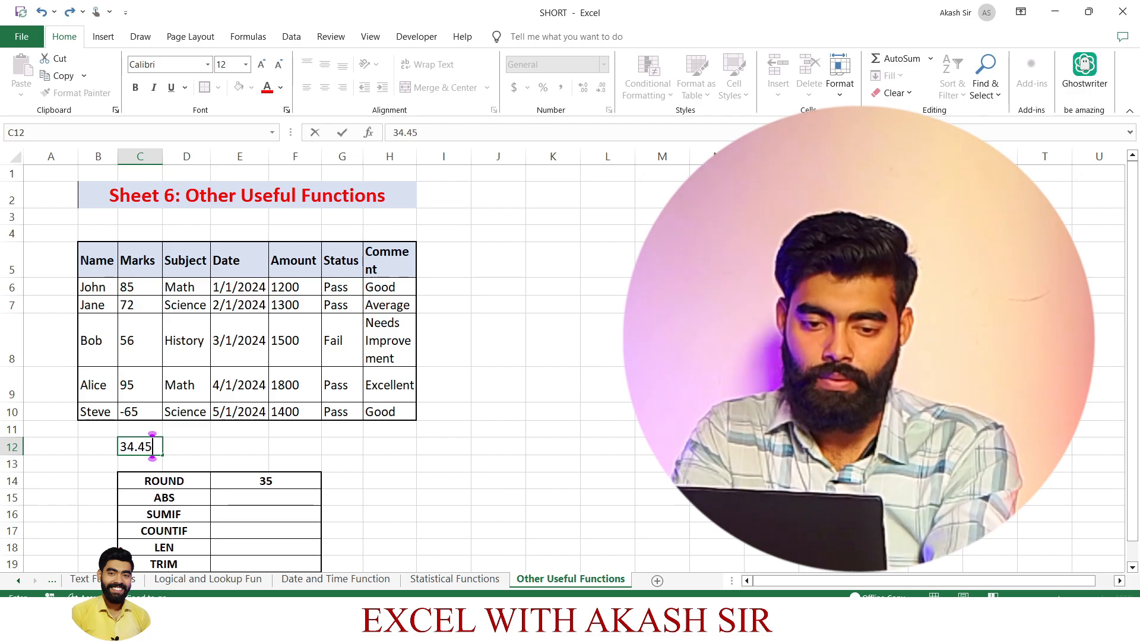
key(Return)
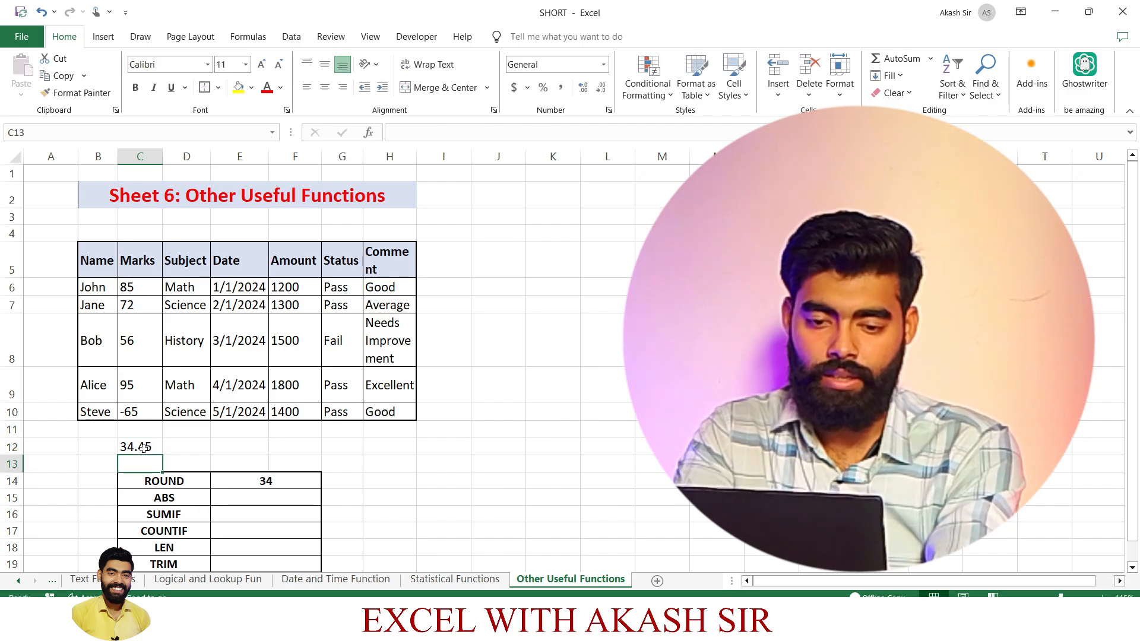
Edit the ROUND formula in E14 to round to one decimal place, as =ROUND(C12,1).
click(265, 483)
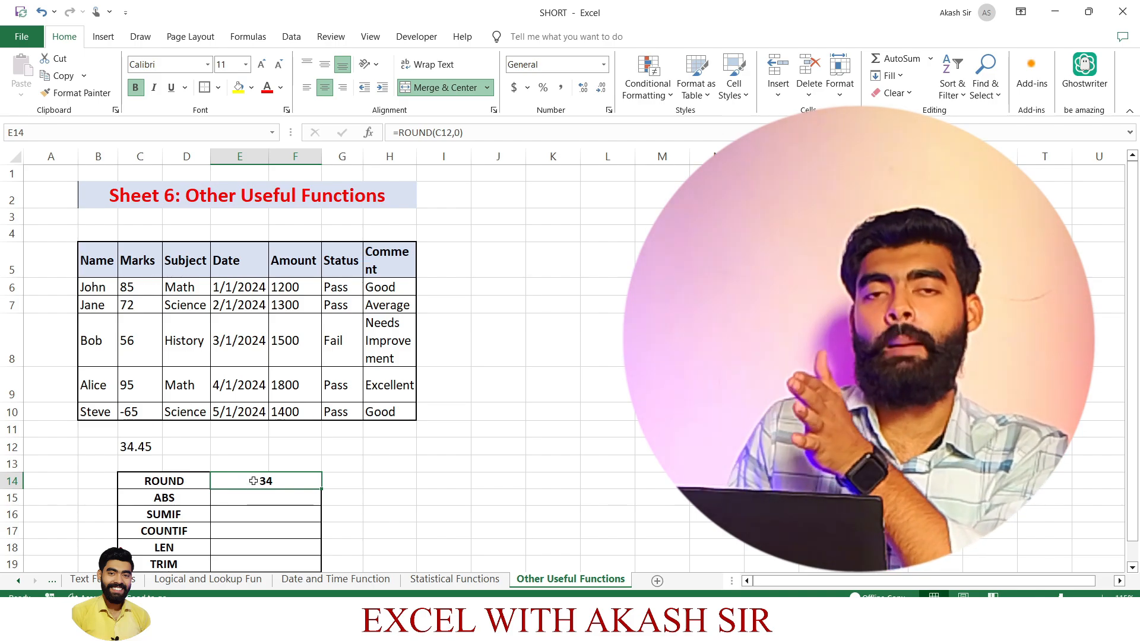
double_click(254, 484)
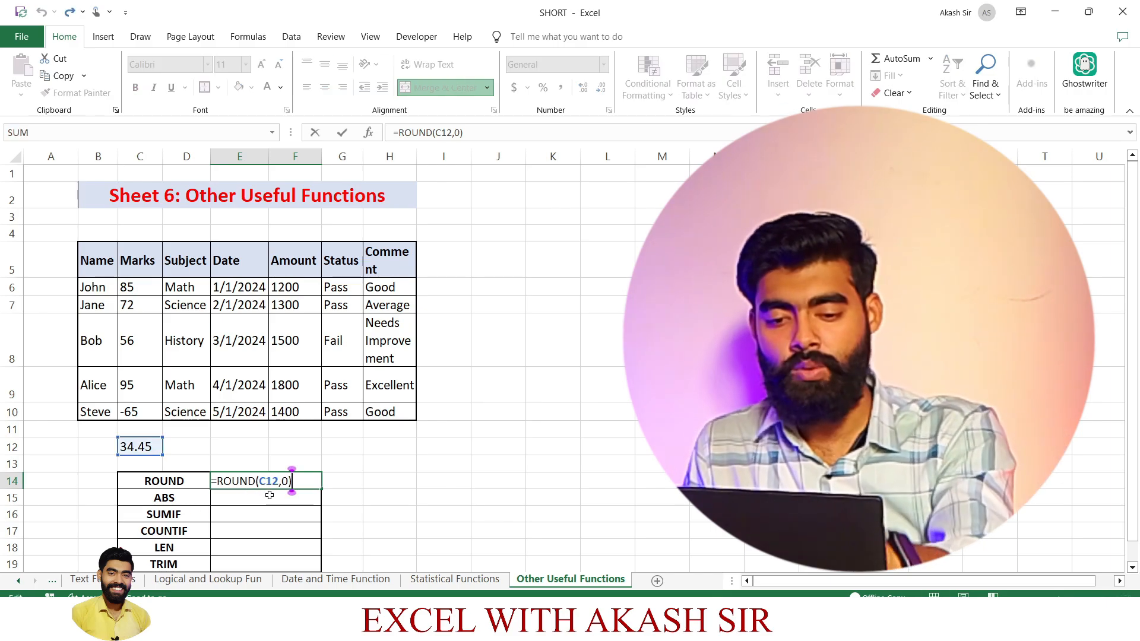
key(BackSpace)
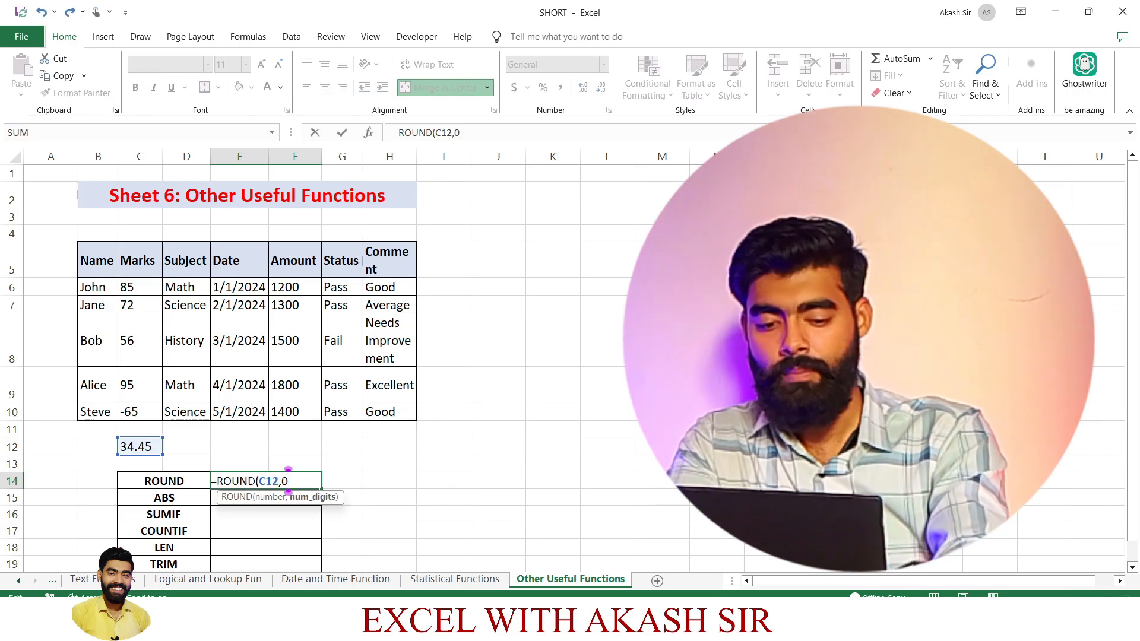
key(BackSpace)
text(1))
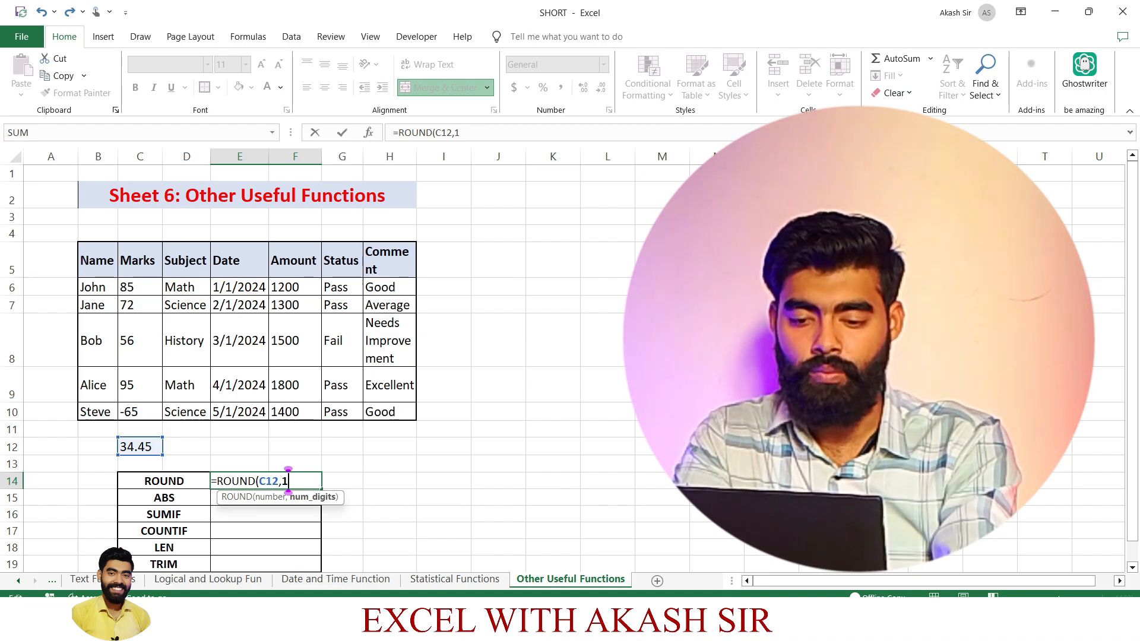
key(Return)
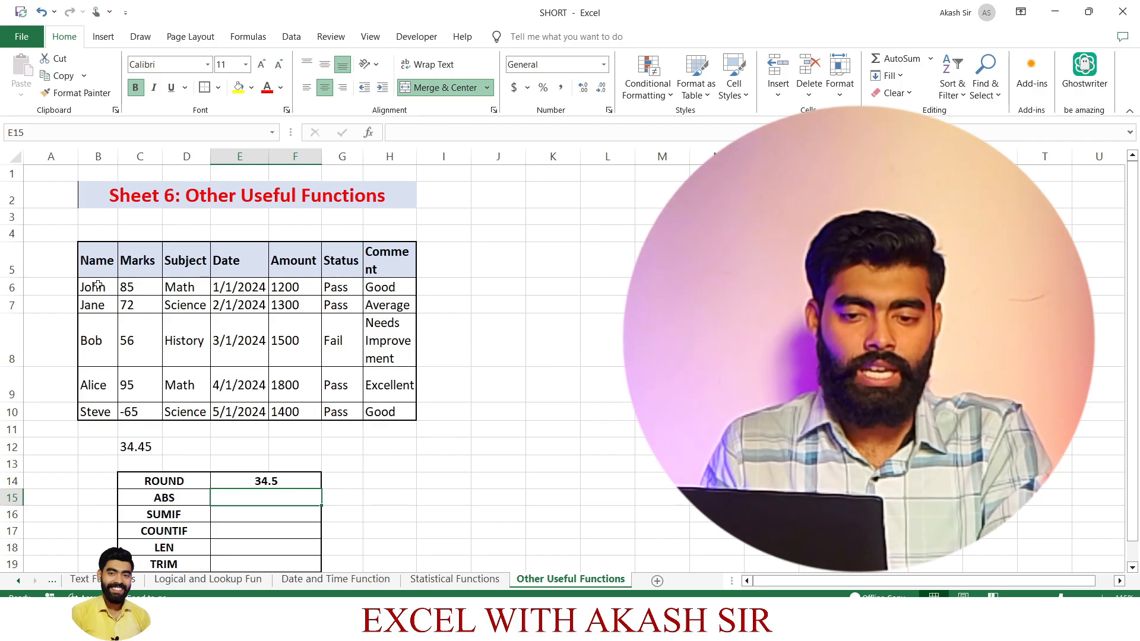
Return the absolute value of the negative mark in C10 in cell E15, beside the ABS label, with =ABS(C10).
click(142, 414)
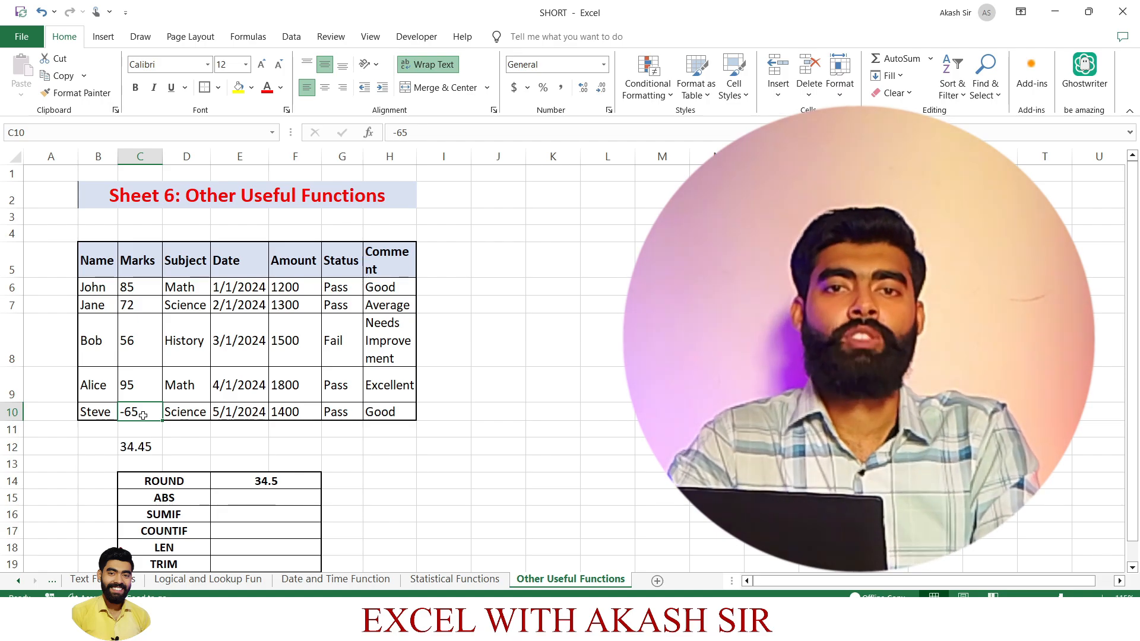
click(275, 497)
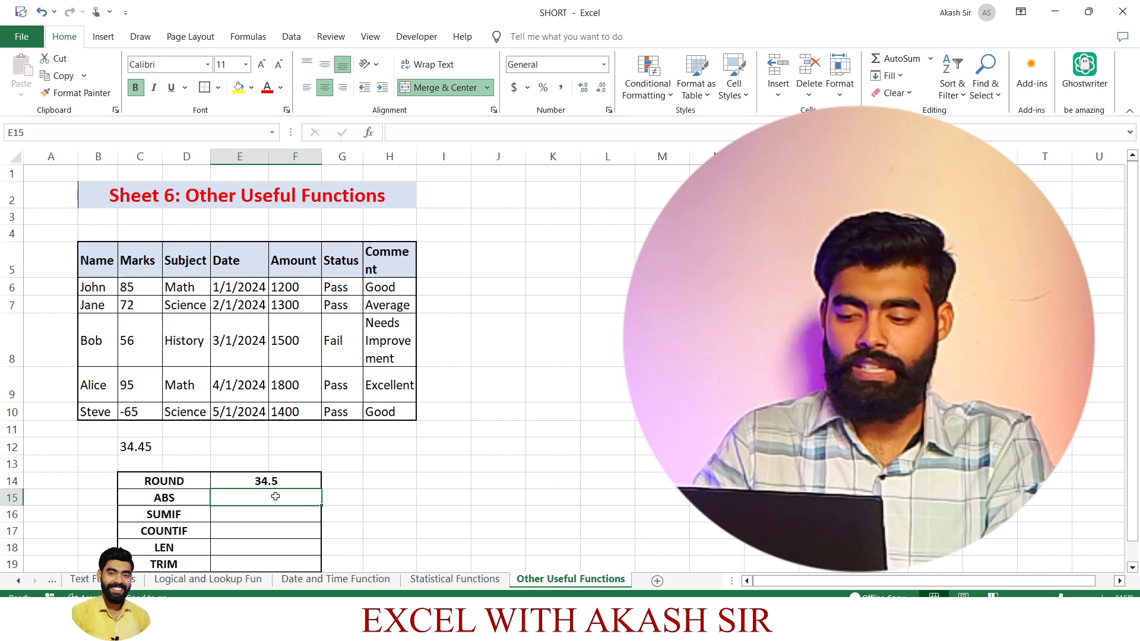
text(=)
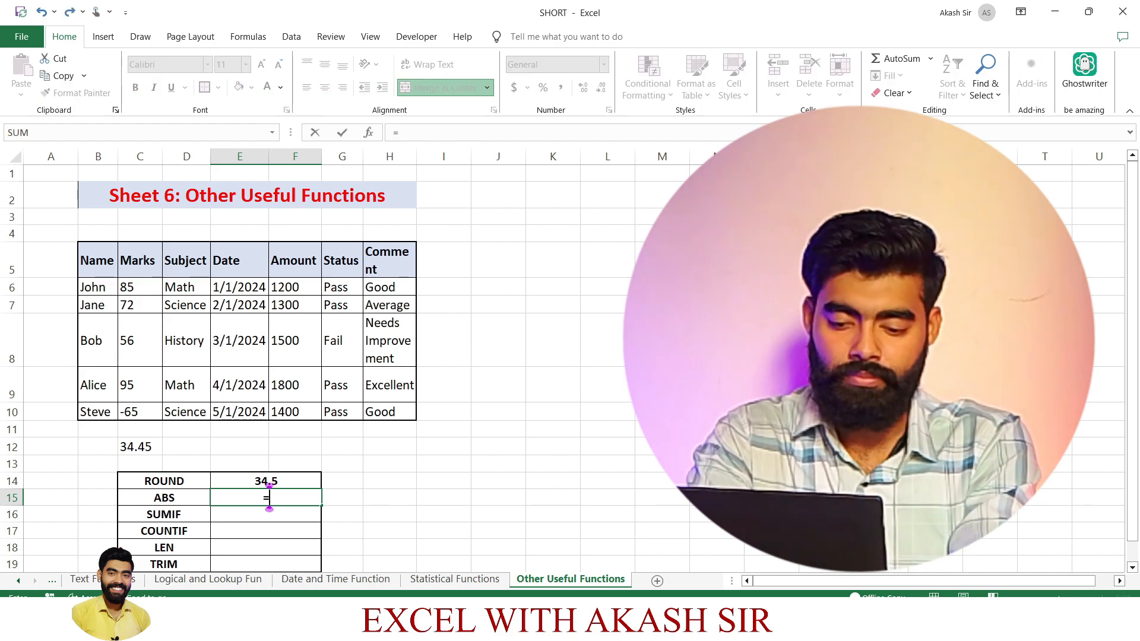
text(ABS)
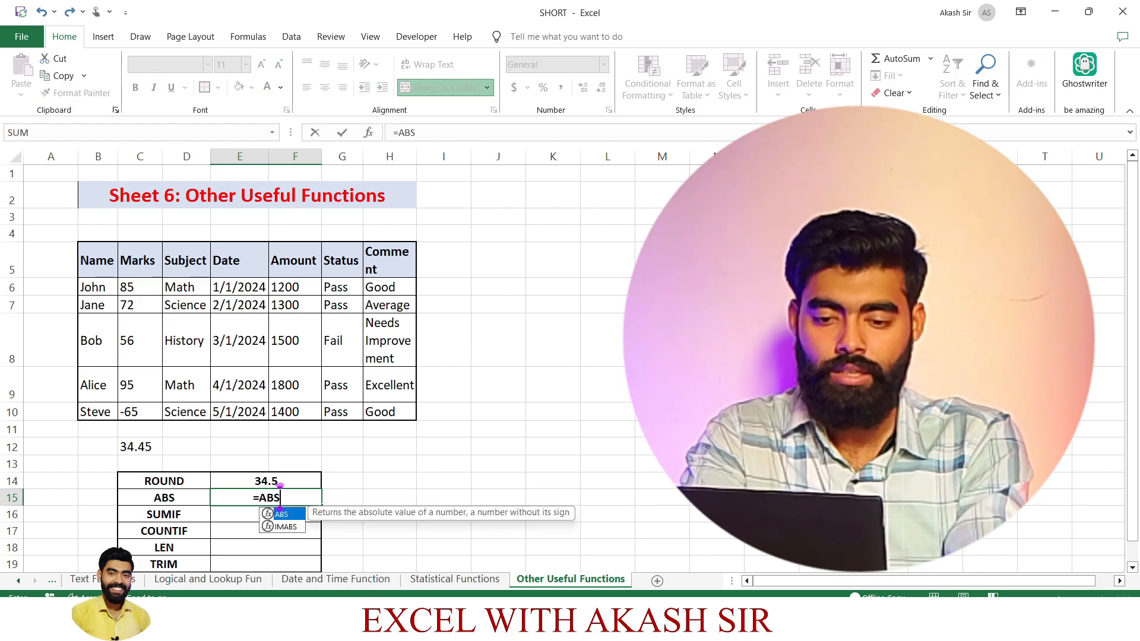
text(()
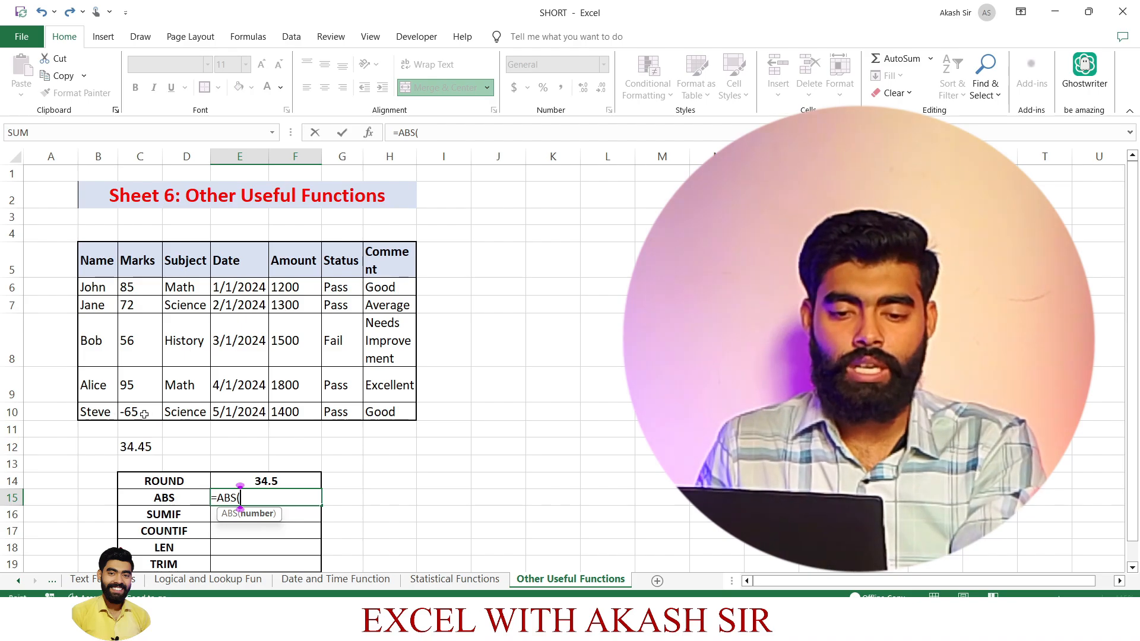
click(147, 414)
key(Return)
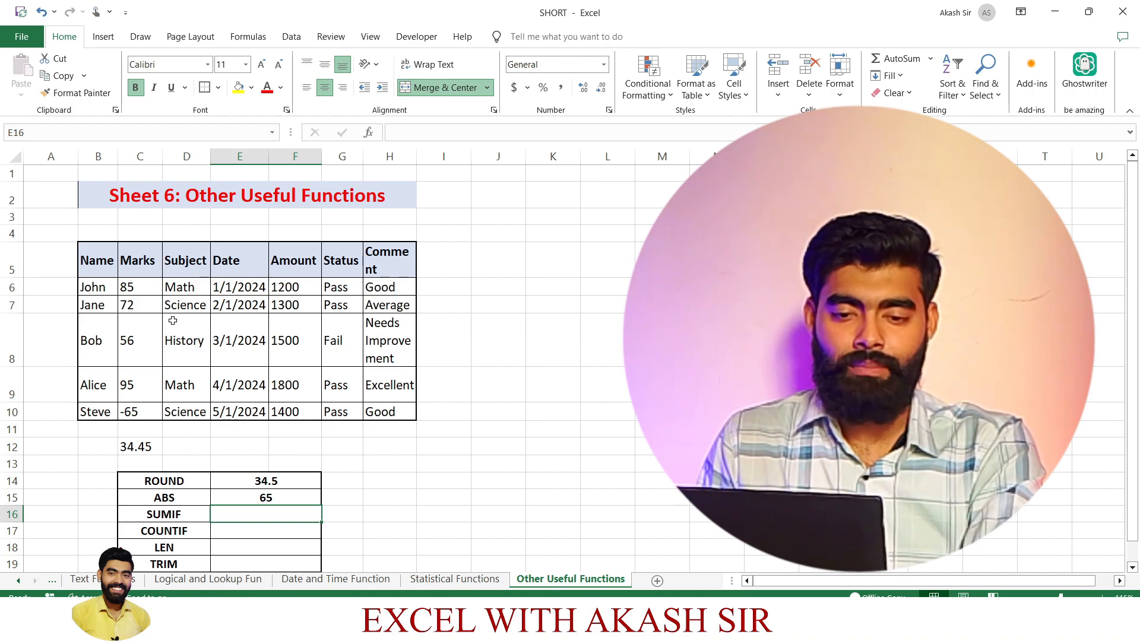
Copy the name in B6 over the names in B8 and B10 of the Name column.
click(100, 287)
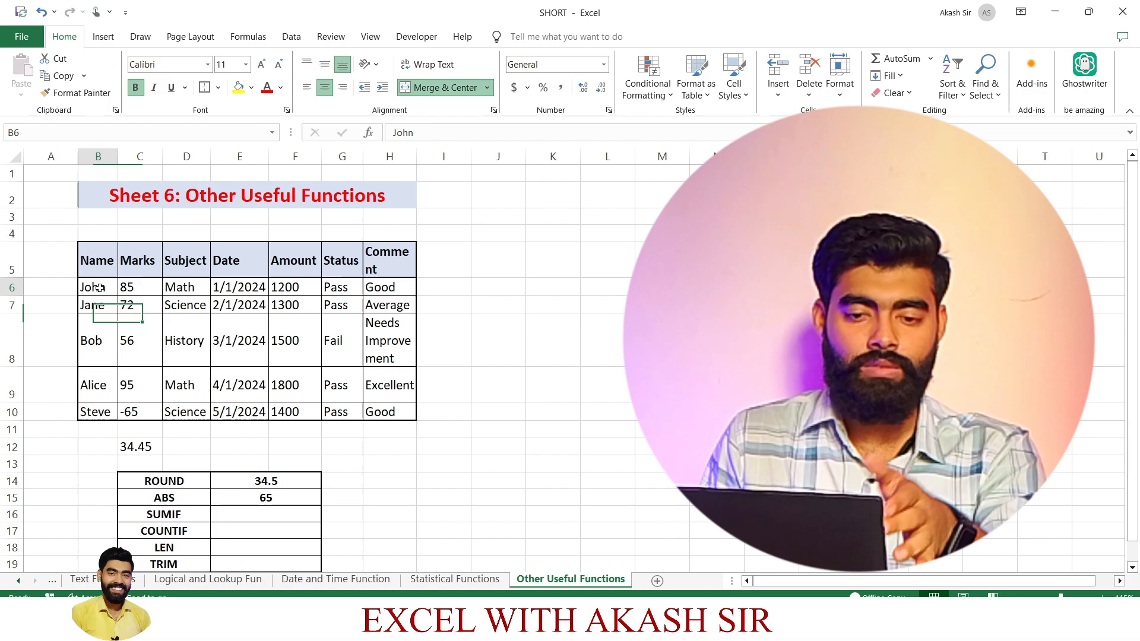
key(ctrl+c)
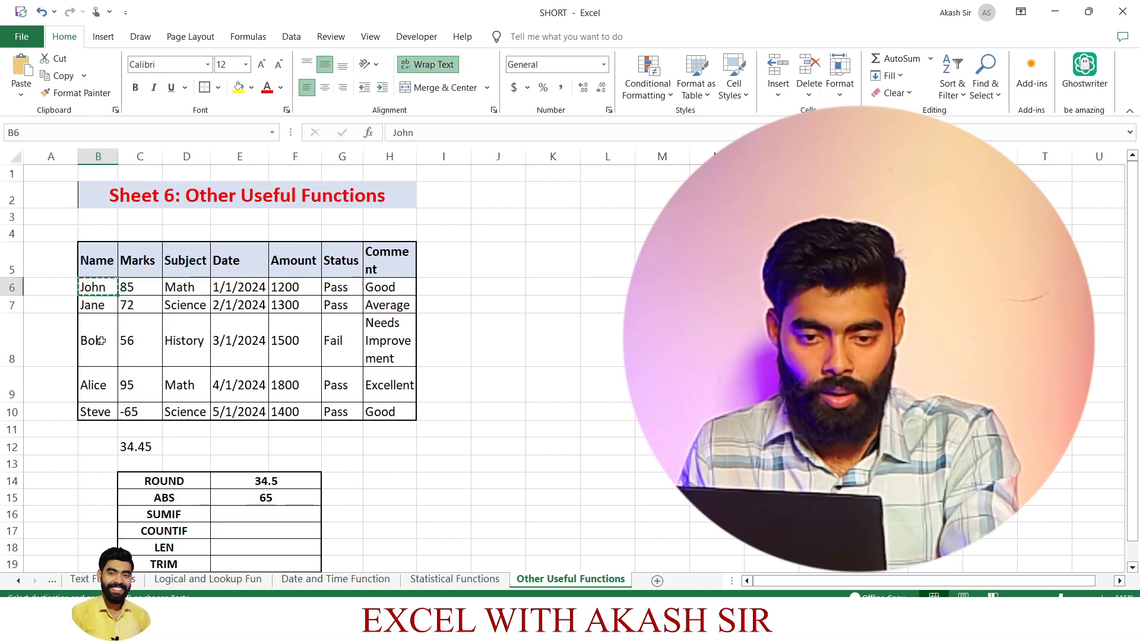
click(101, 340)
key(ctrl+v)
click(93, 414)
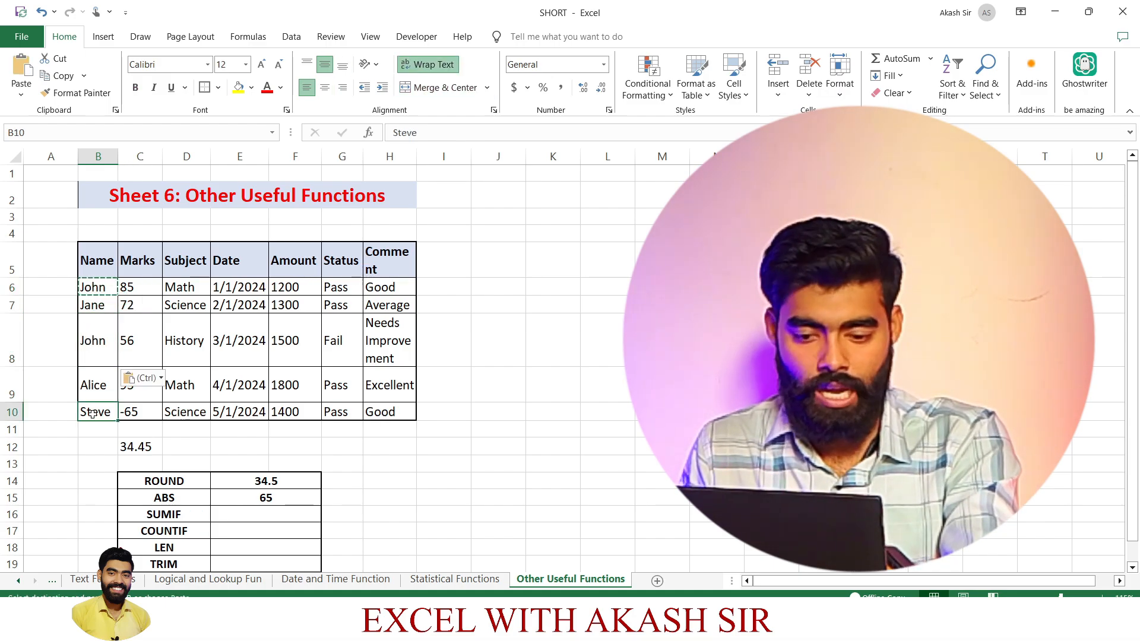
key(ctrl+v)
click(475, 380)
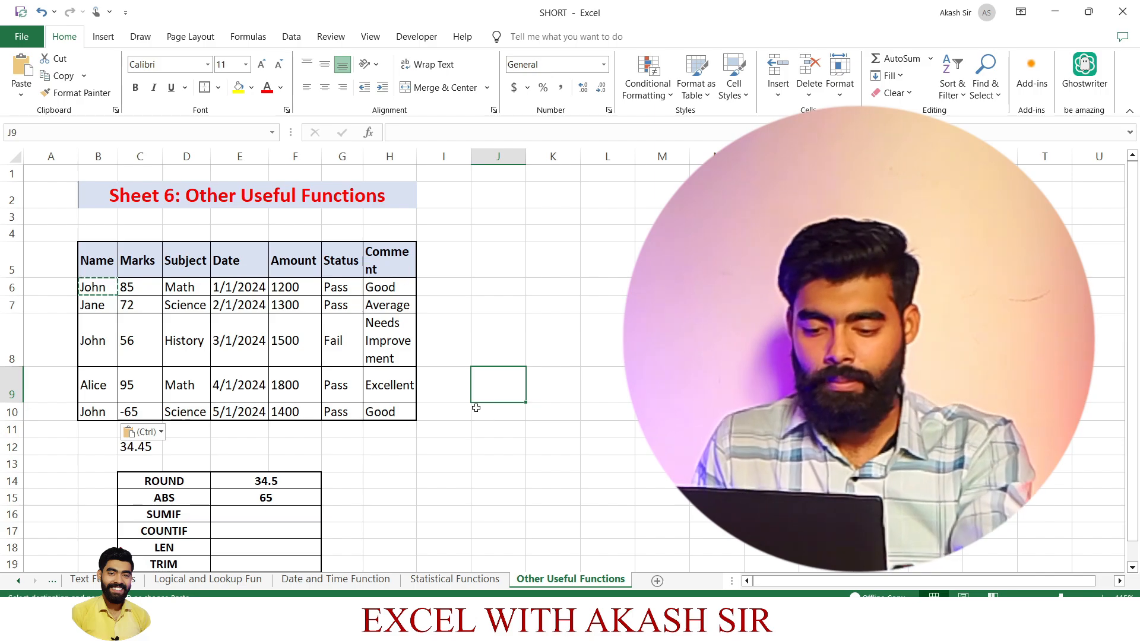
Paste the name copied from B6 into the empty cell I14 as the lookup criterion.
click(442, 478)
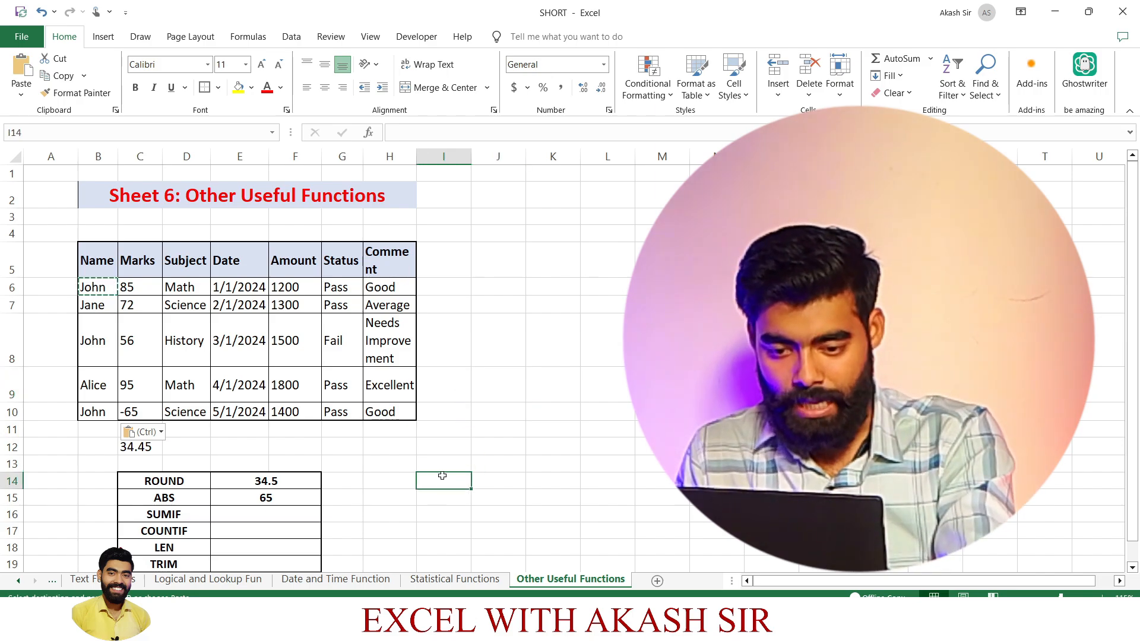
key(ctrl+v)
click(542, 451)
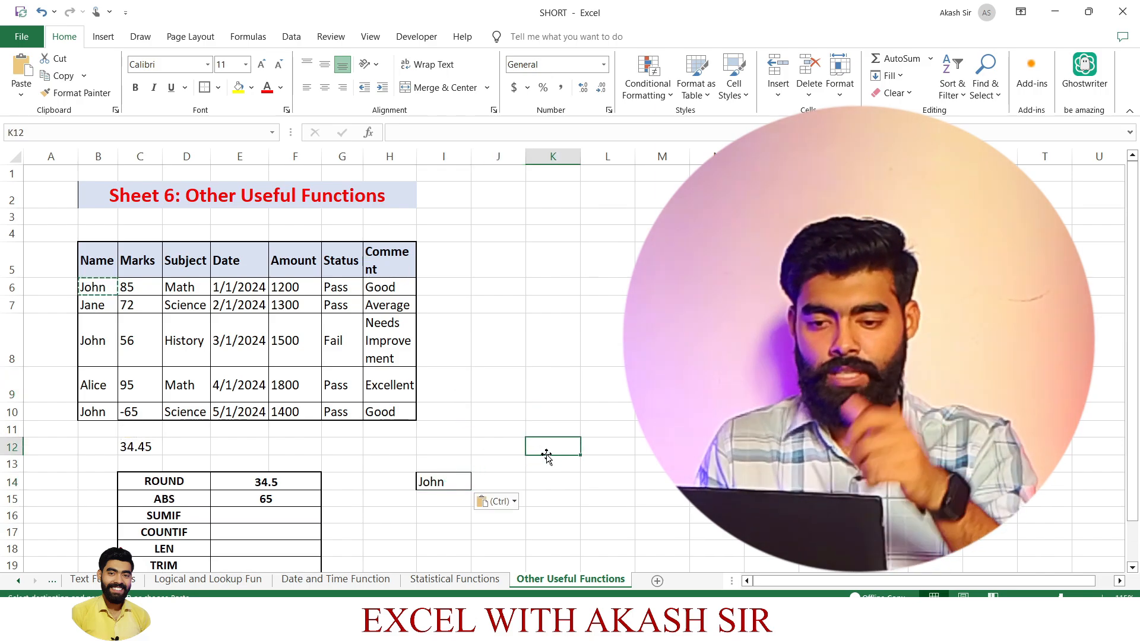
click(590, 410)
double_click(589, 409)
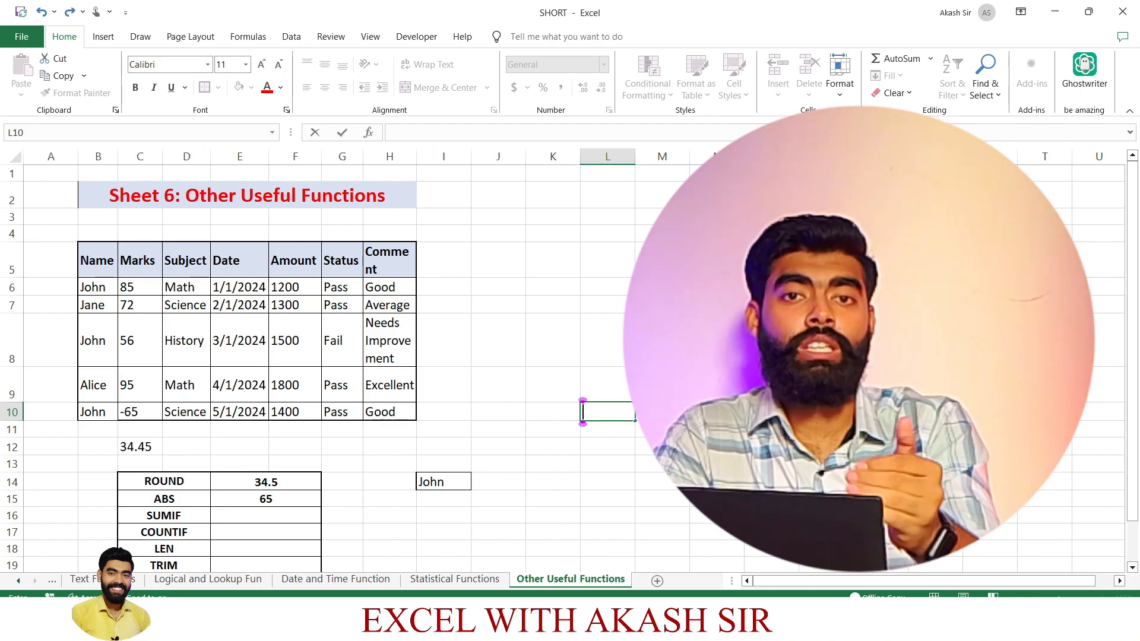
Total the marks in cell E16, beside the SUMIF label, using SUMIF with range B6:B10, criterion I14 and the Marks column as sum range.
click(214, 508)
text(=)
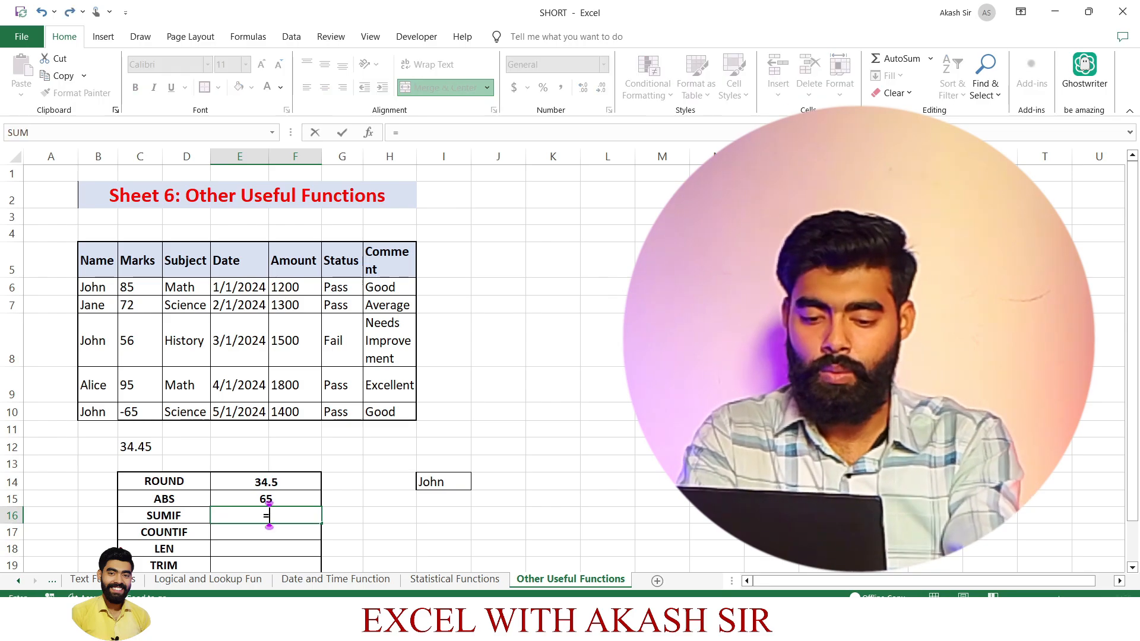
text(SUMIF()
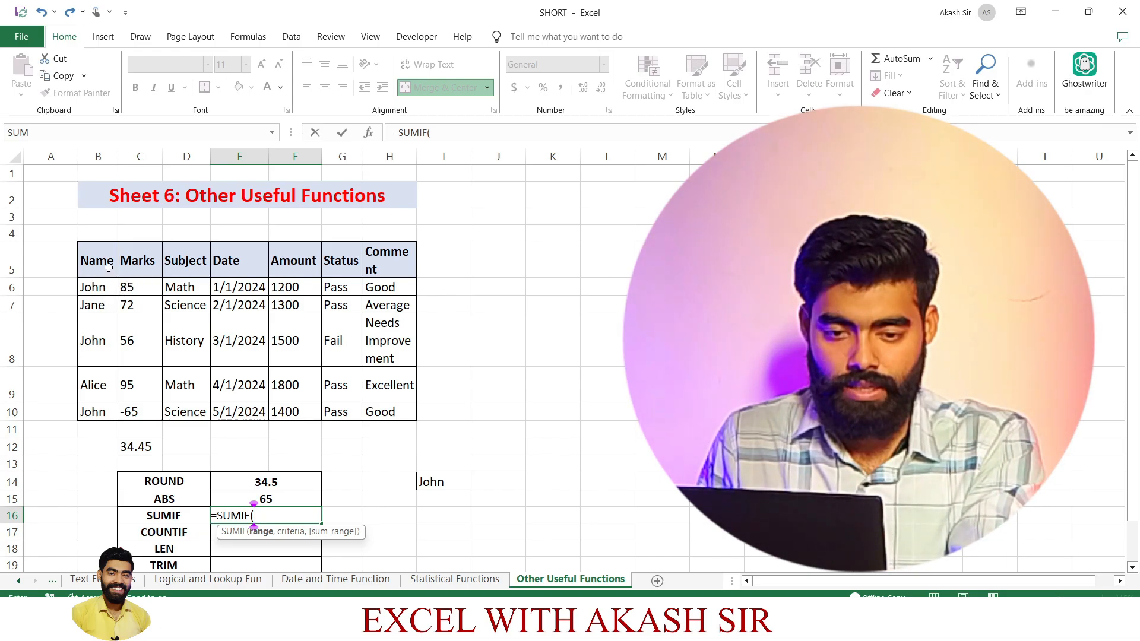
click(94, 287)
drag(99, 364, 92, 410)
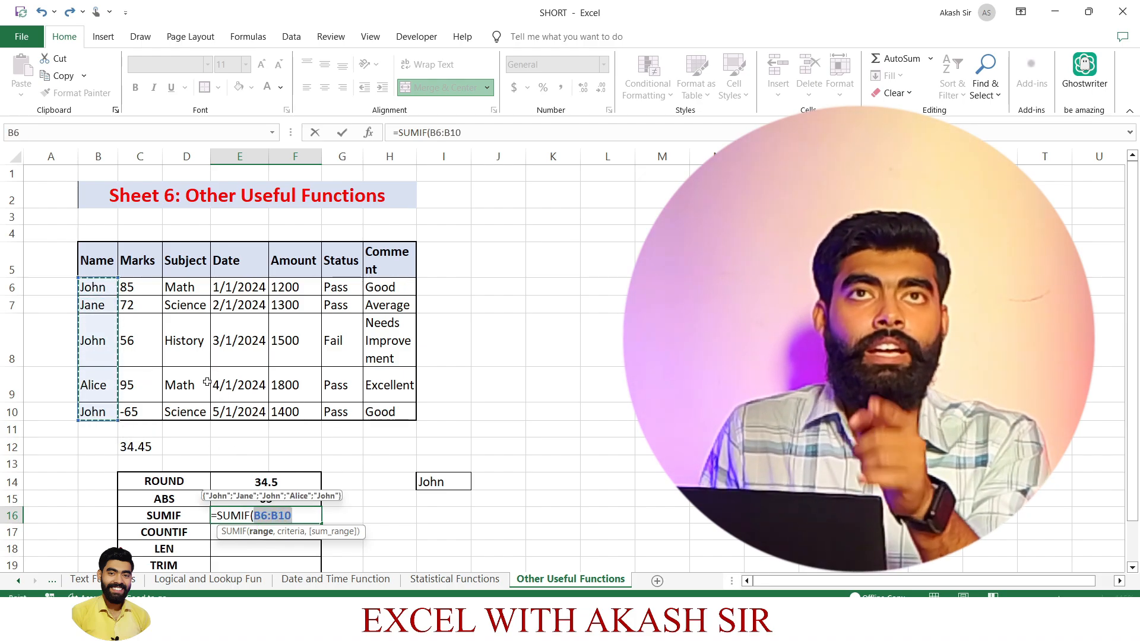
text(,)
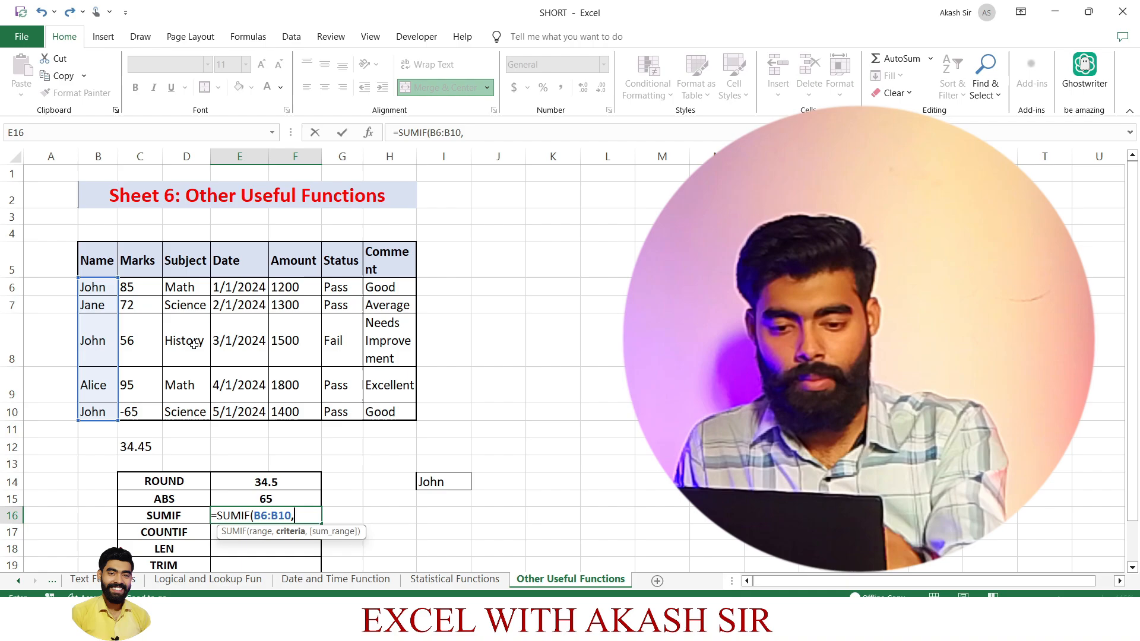
click(440, 482)
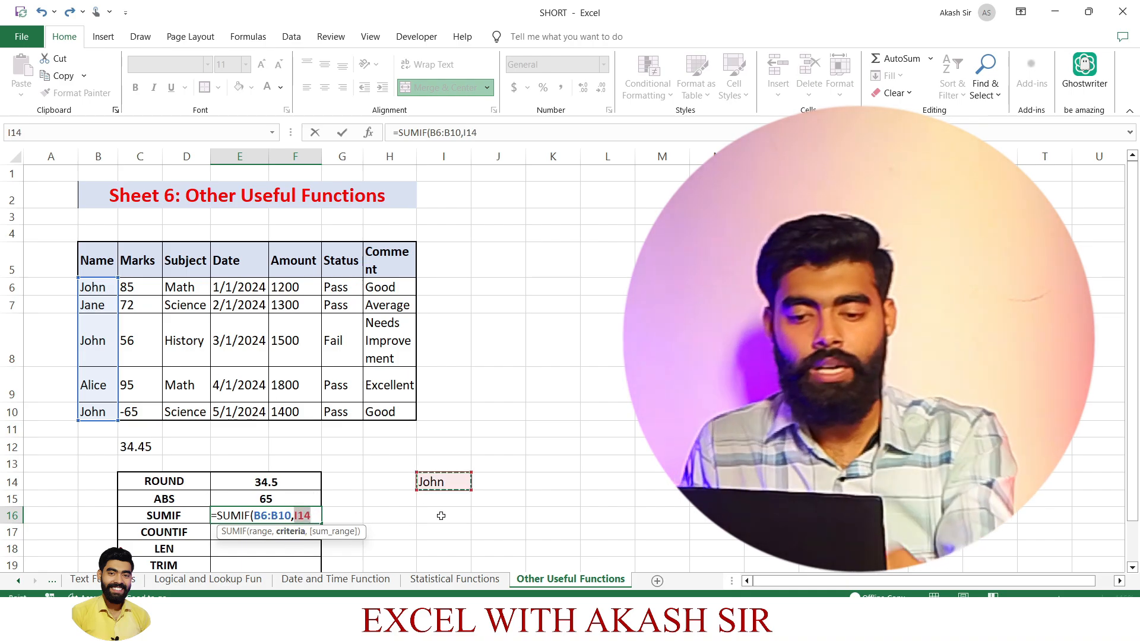
text(,)
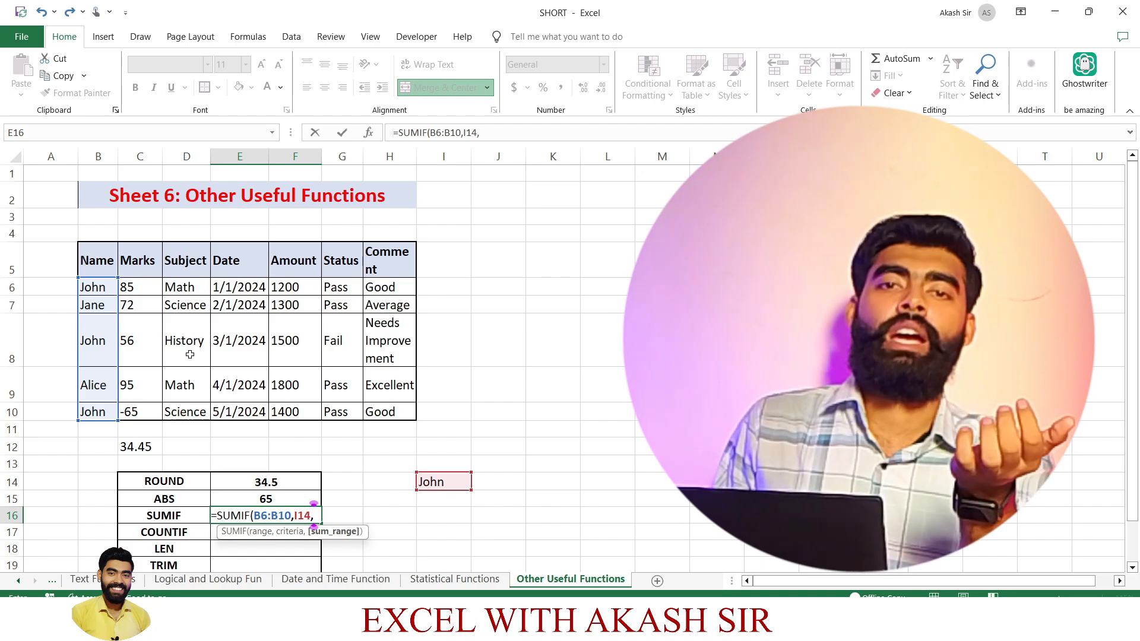
click(140, 289)
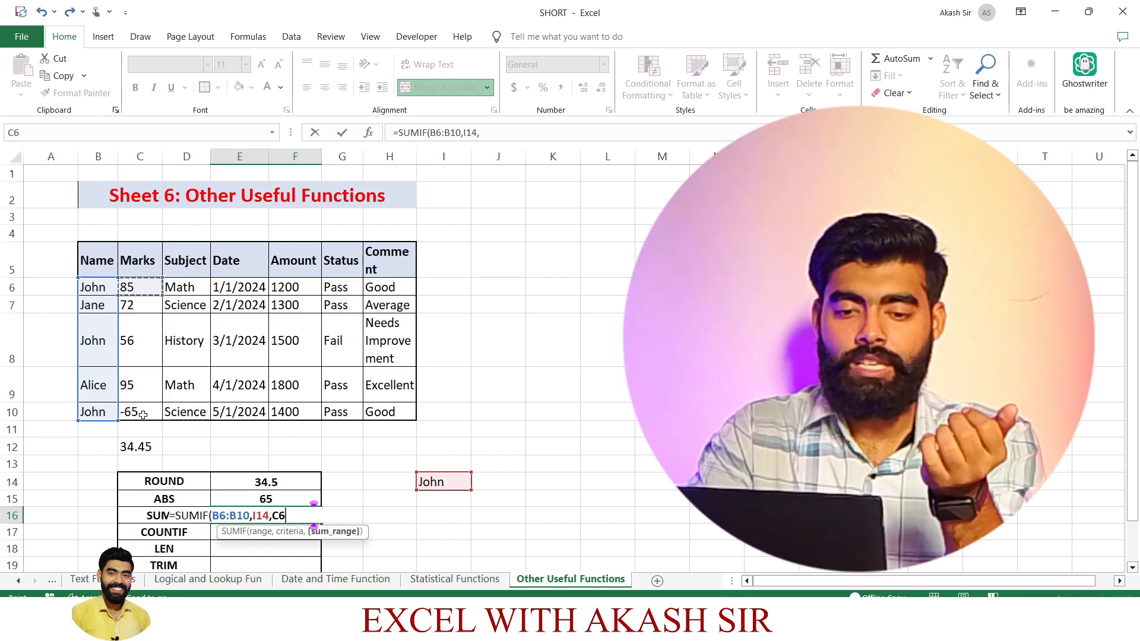
text())
key(Return)
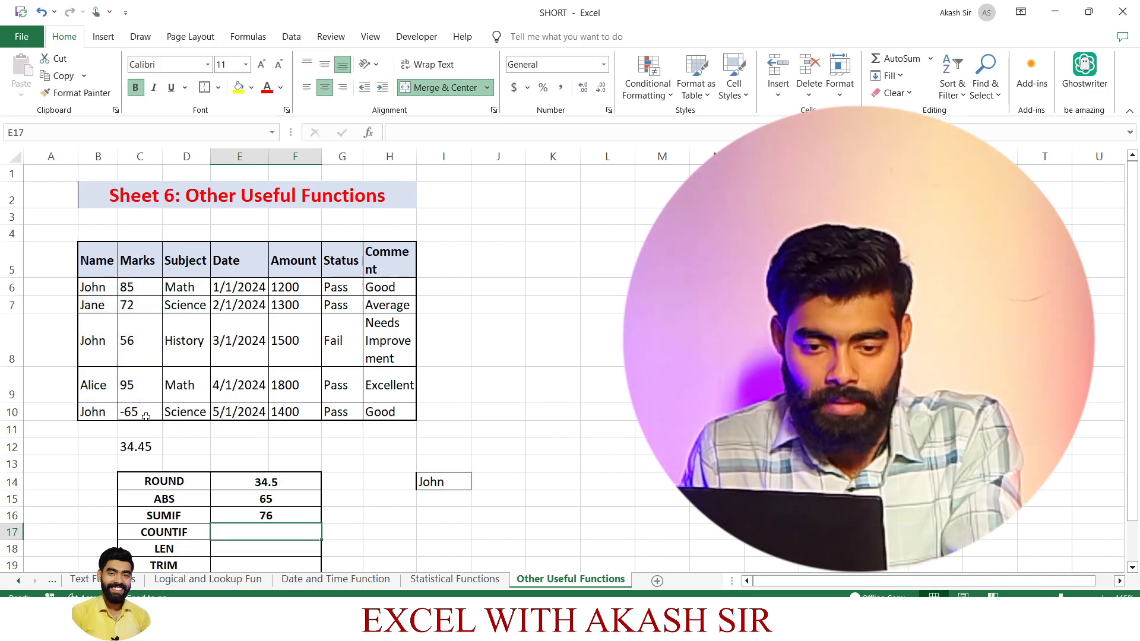
Remove the minus sign from the mark in C10 so that the cell holds 65.
click(136, 413)
double_click(135, 413)
key(Left)
key(Left)
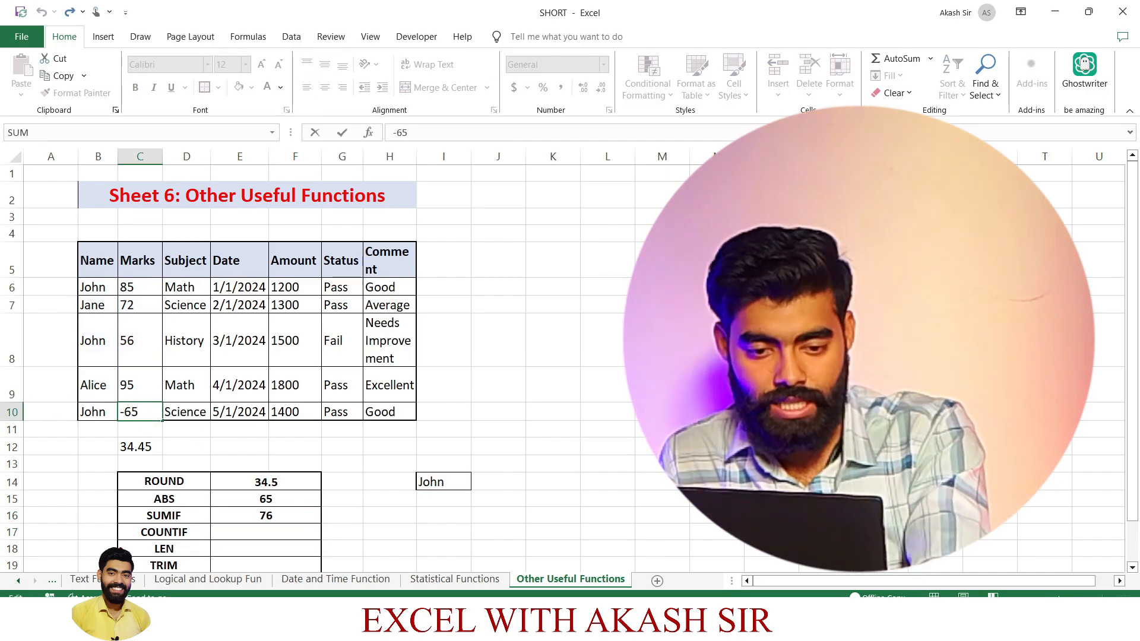
key(BackSpace)
key(Return)
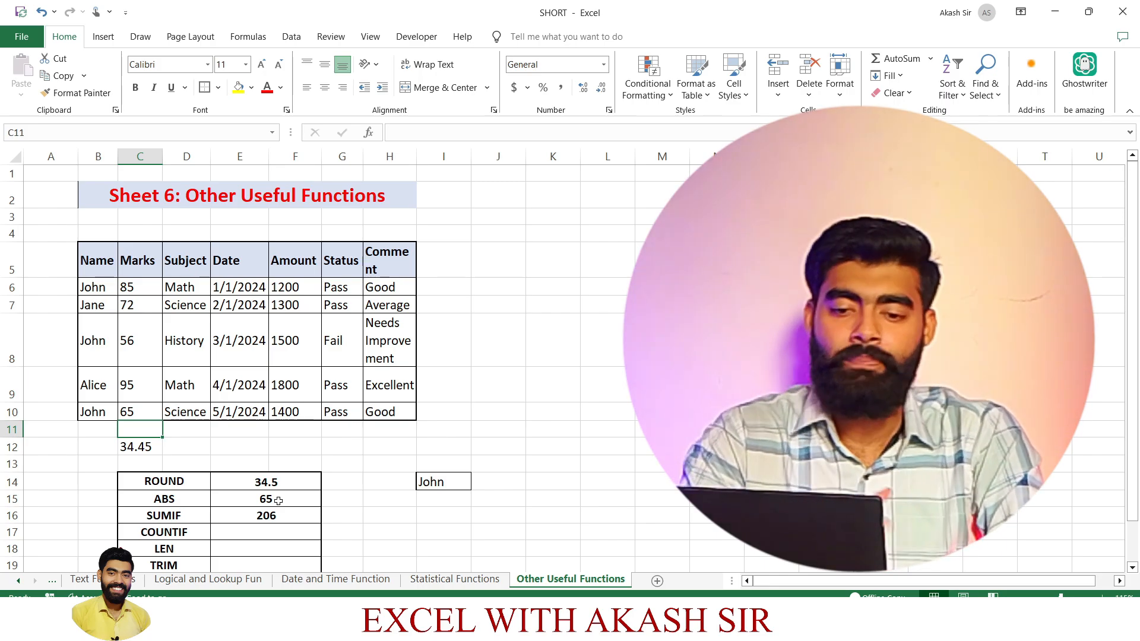
Count the occurrences of the I14 name in cell E17, beside the COUNTIF label, with =COUNTIF(B6:B10,I14).
scroll(274, 536, down, 3)
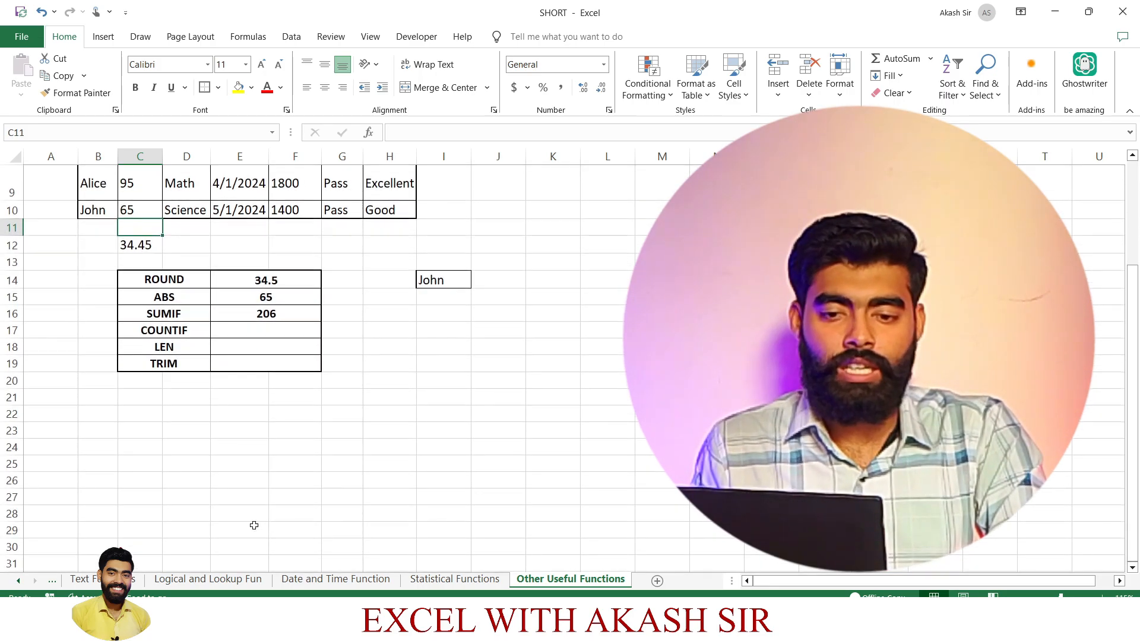
scroll(281, 400, up, 3)
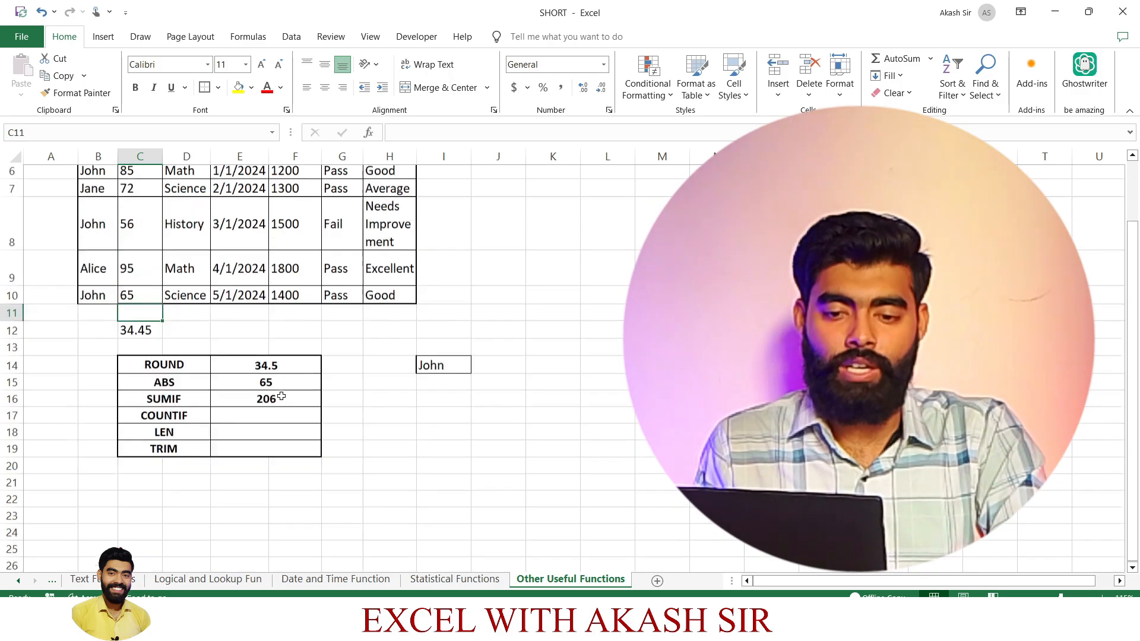
click(263, 538)
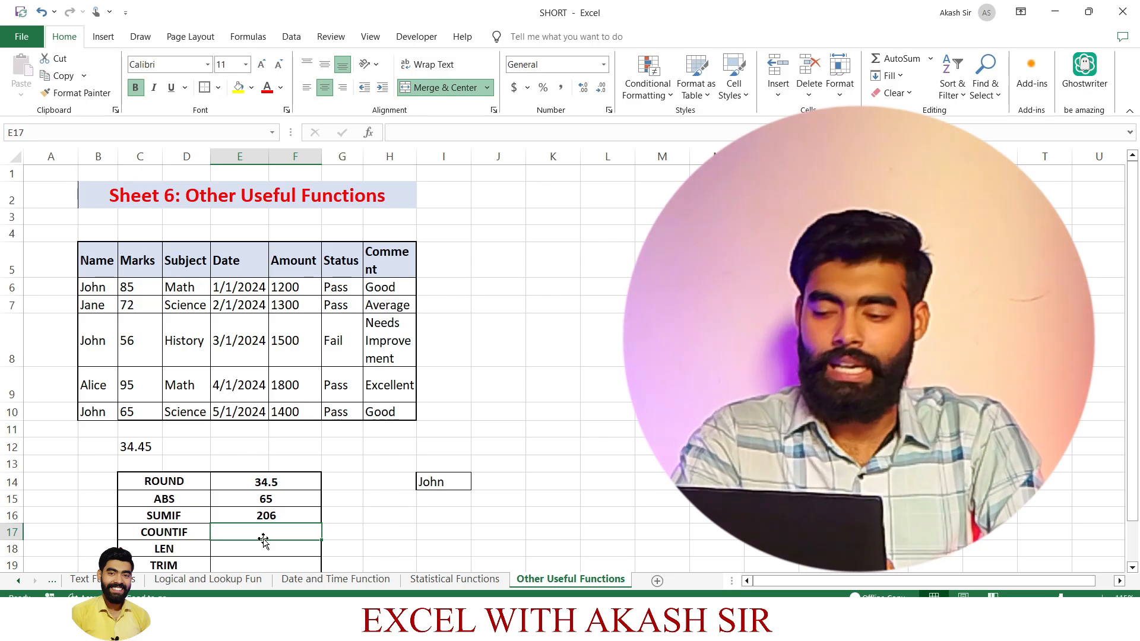
text(=COUN)
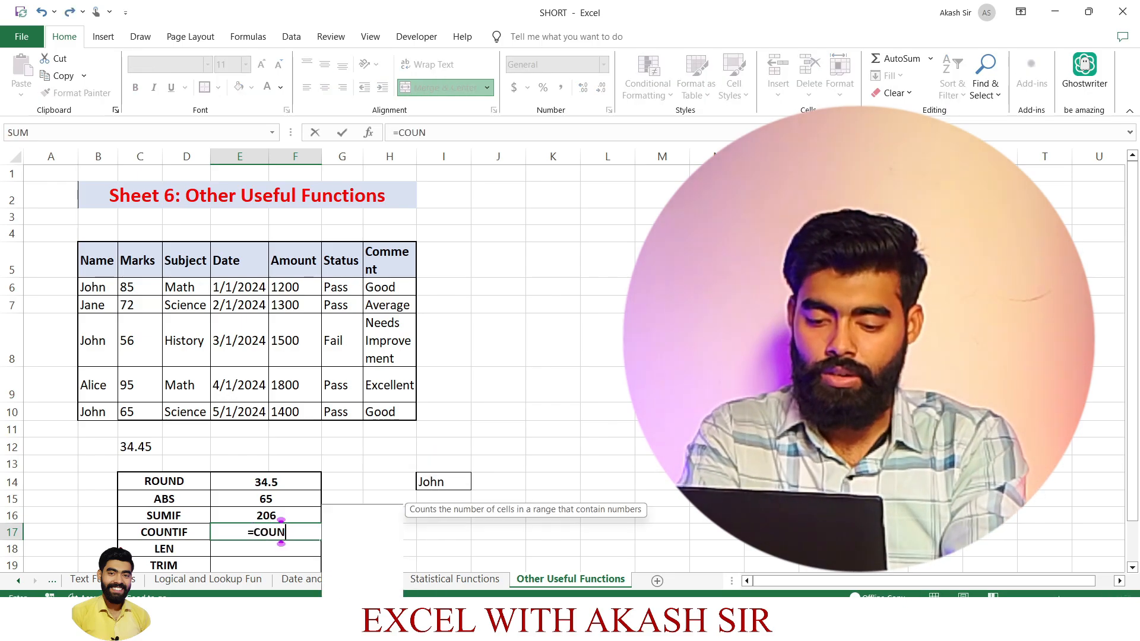
text(TIF)
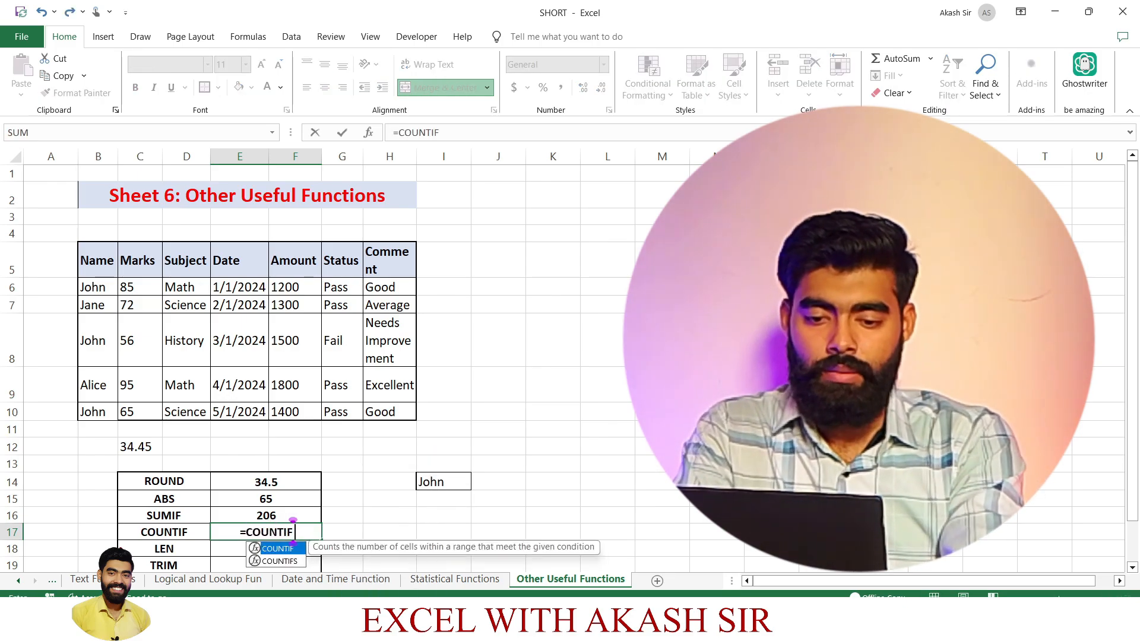
text(()
click(90, 287)
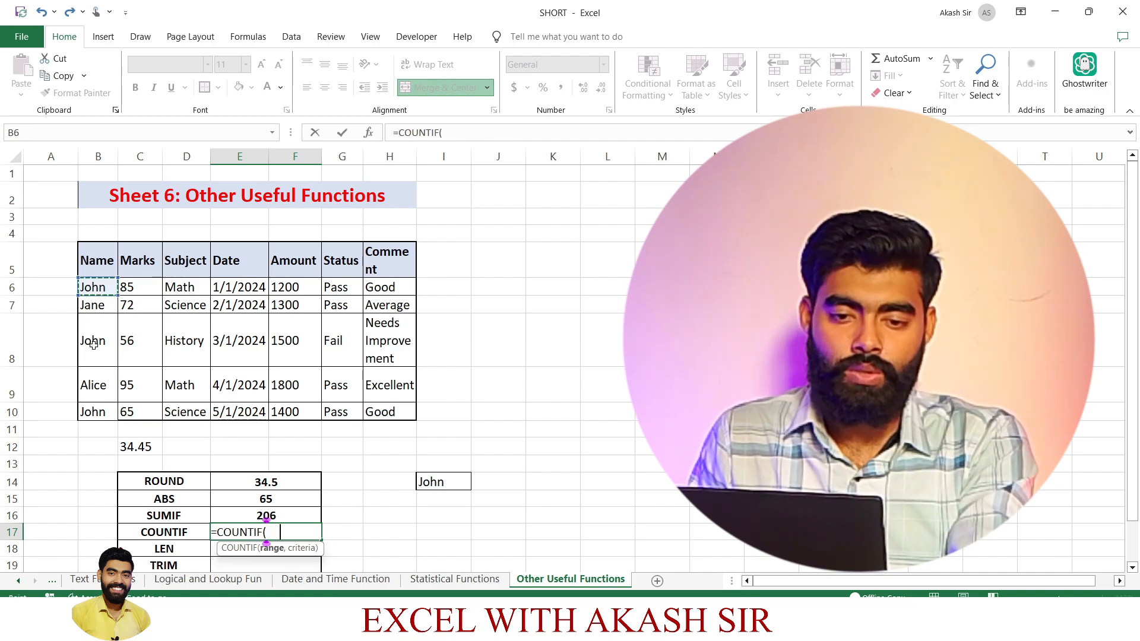
drag(93, 345, 95, 410)
text(,)
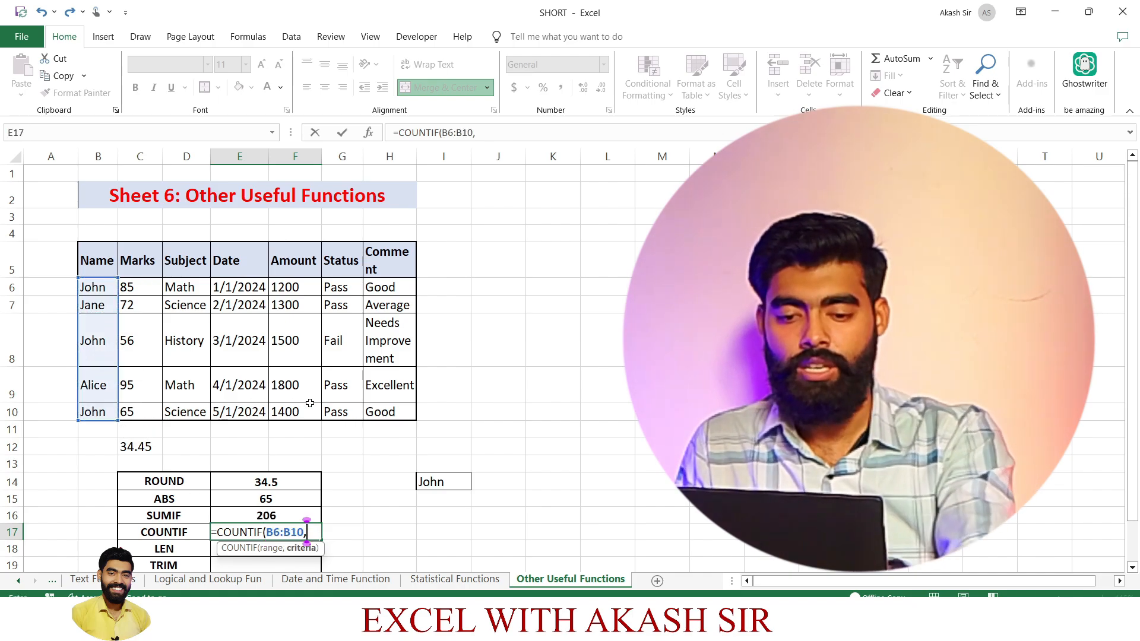
click(450, 473)
text())
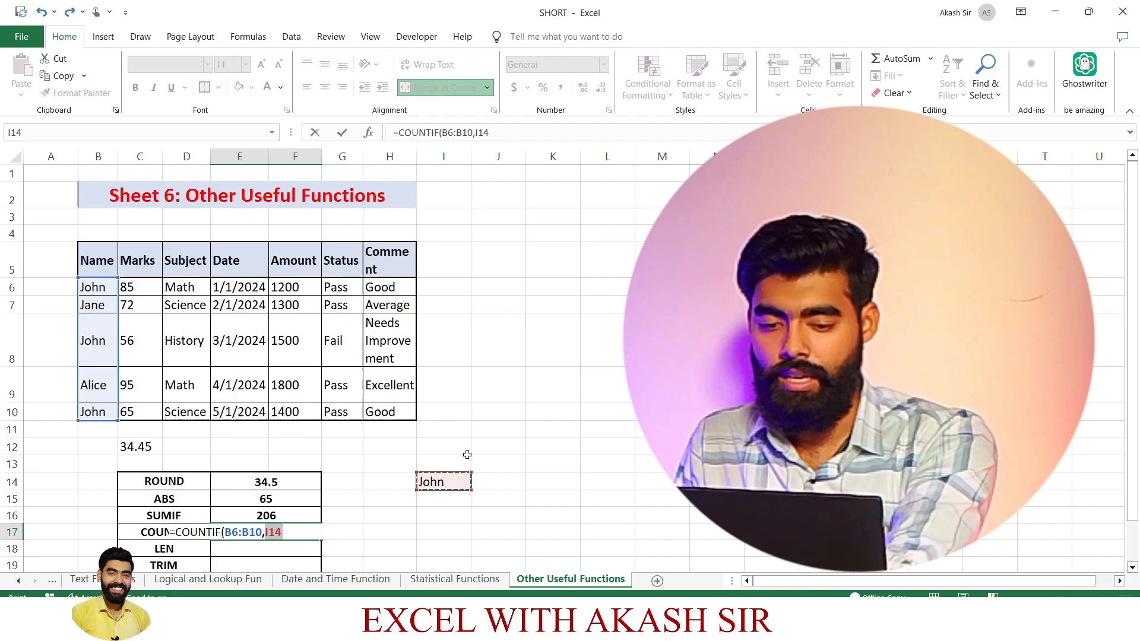
key(Return)
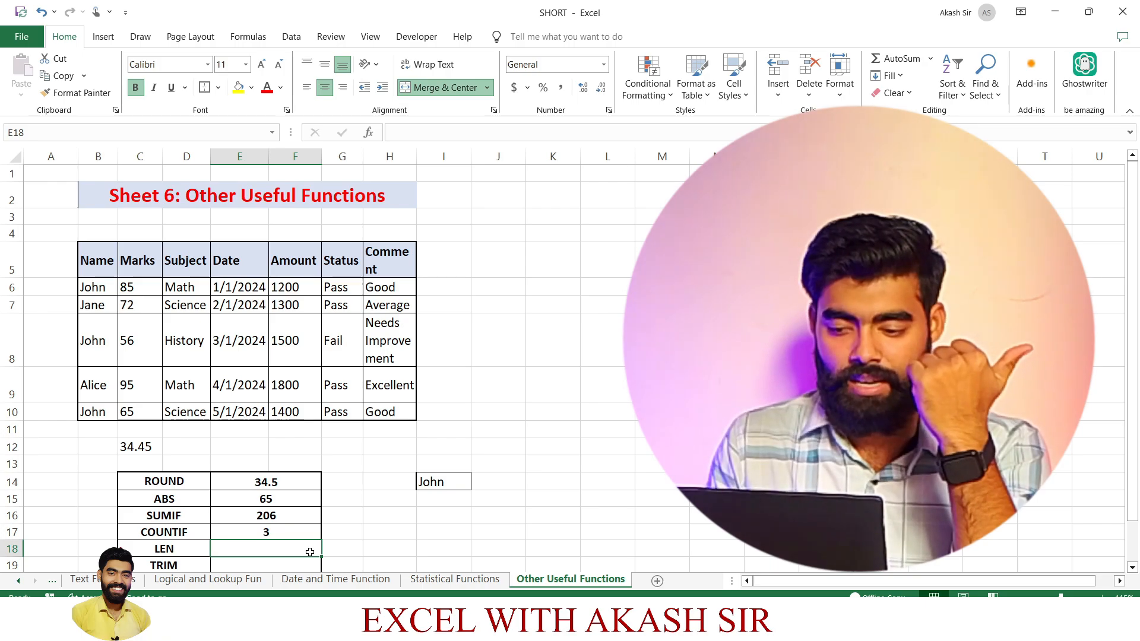
Return the character count of the comment in H8 in cell E18 with =LEN(H8), and widen the Comment column to fit its header.
text(=LE)
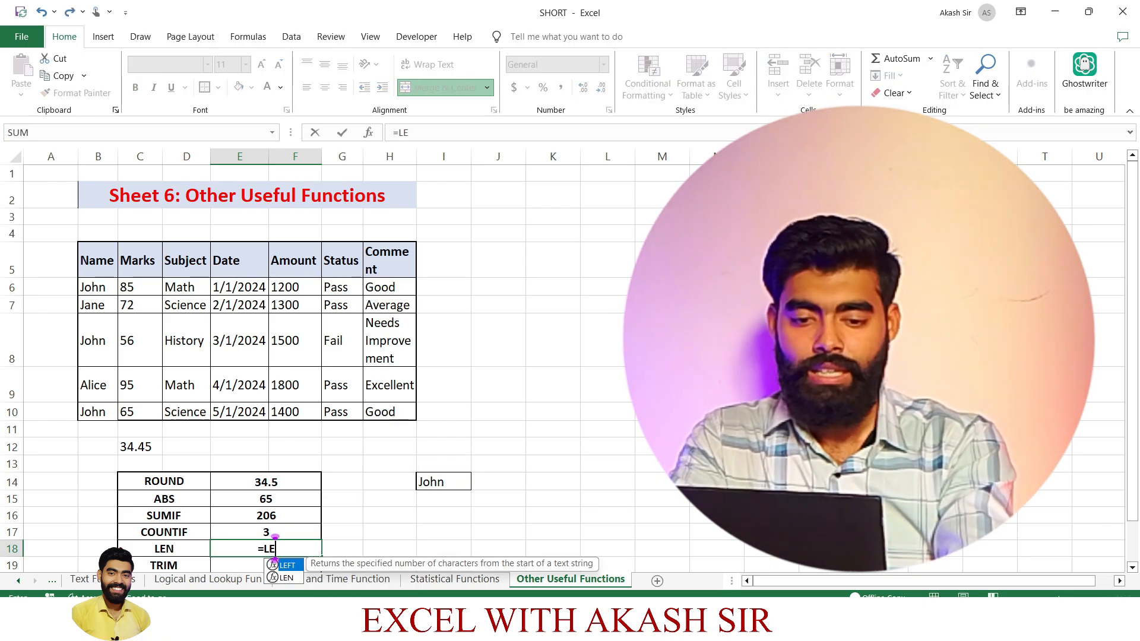
text(N()
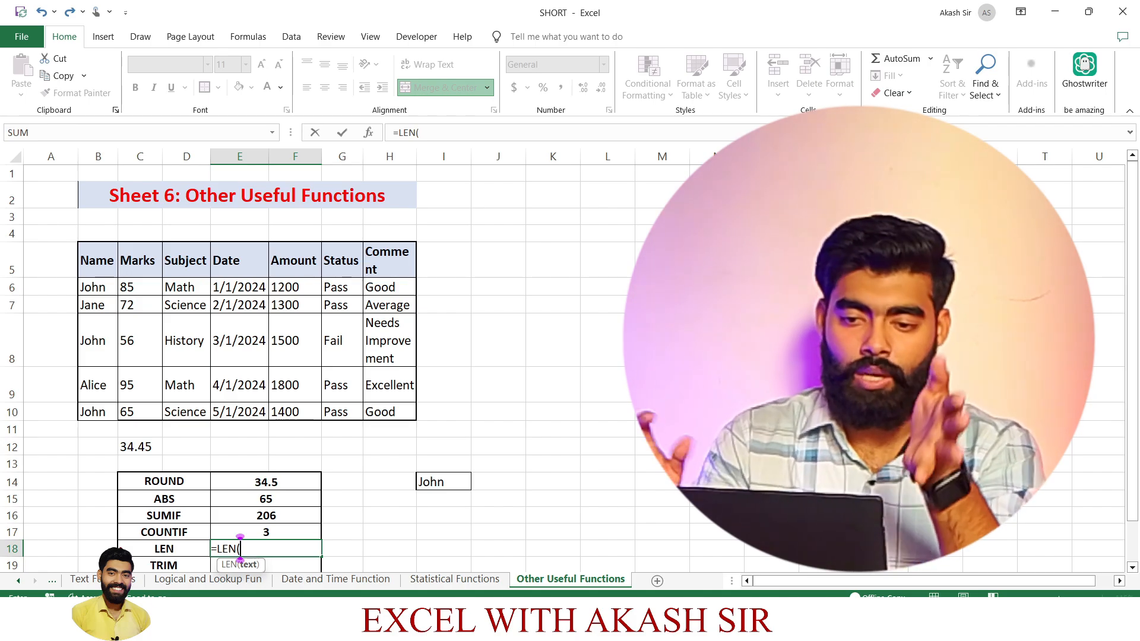
click(390, 342)
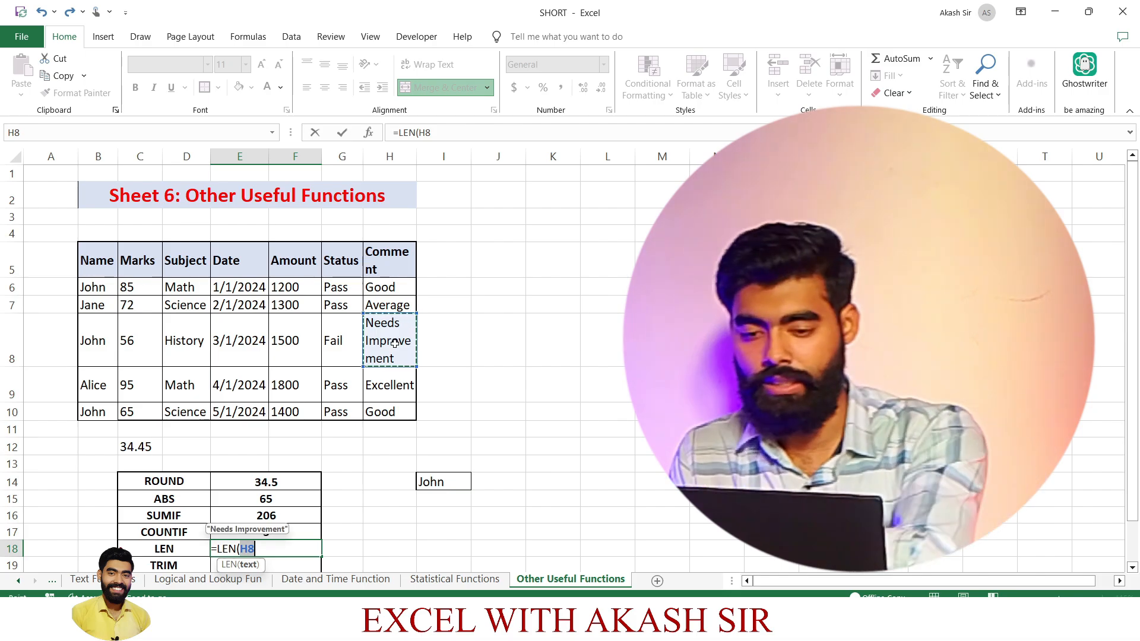
key(Return)
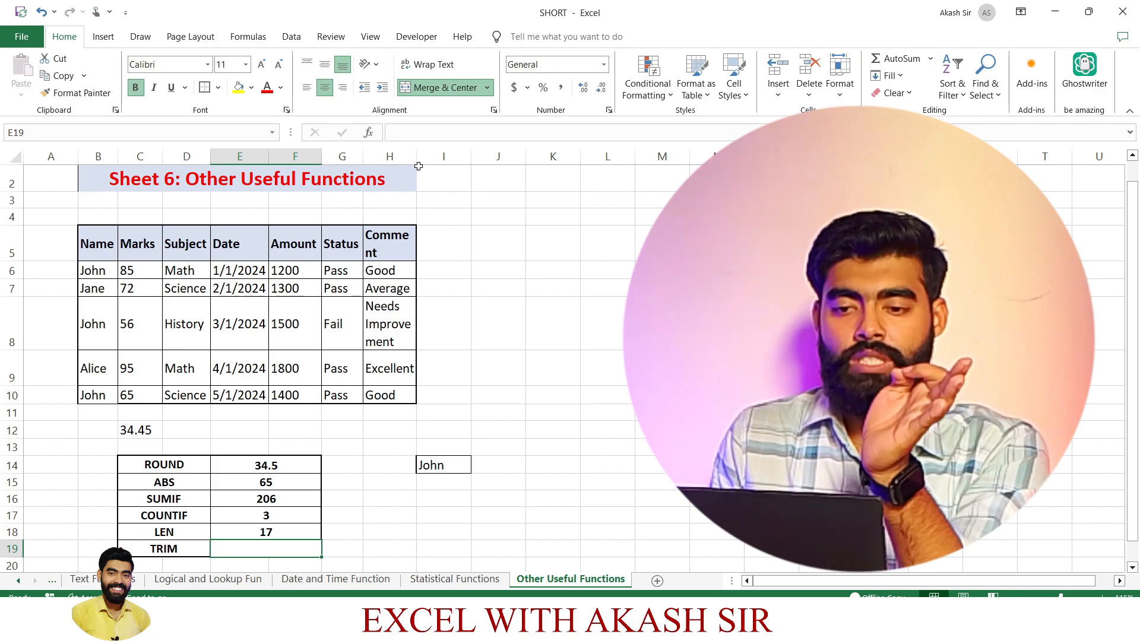
drag(417, 158, 452, 164)
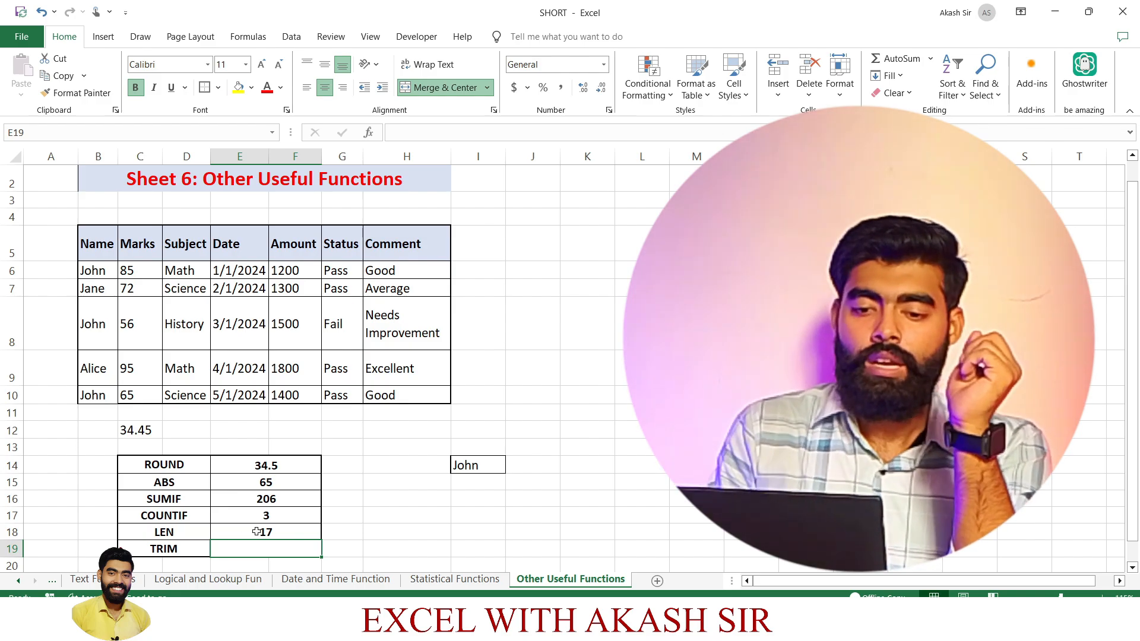
Enter a sample name in capital letters in the empty cell H12 below the Comment column.
click(396, 429)
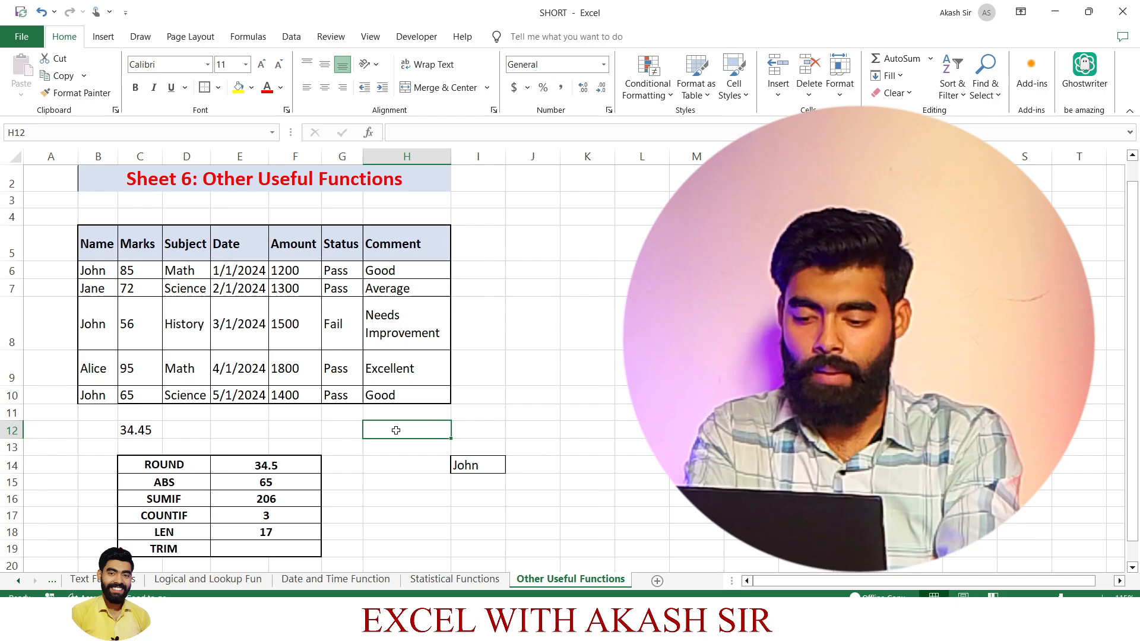
text(AKASH)
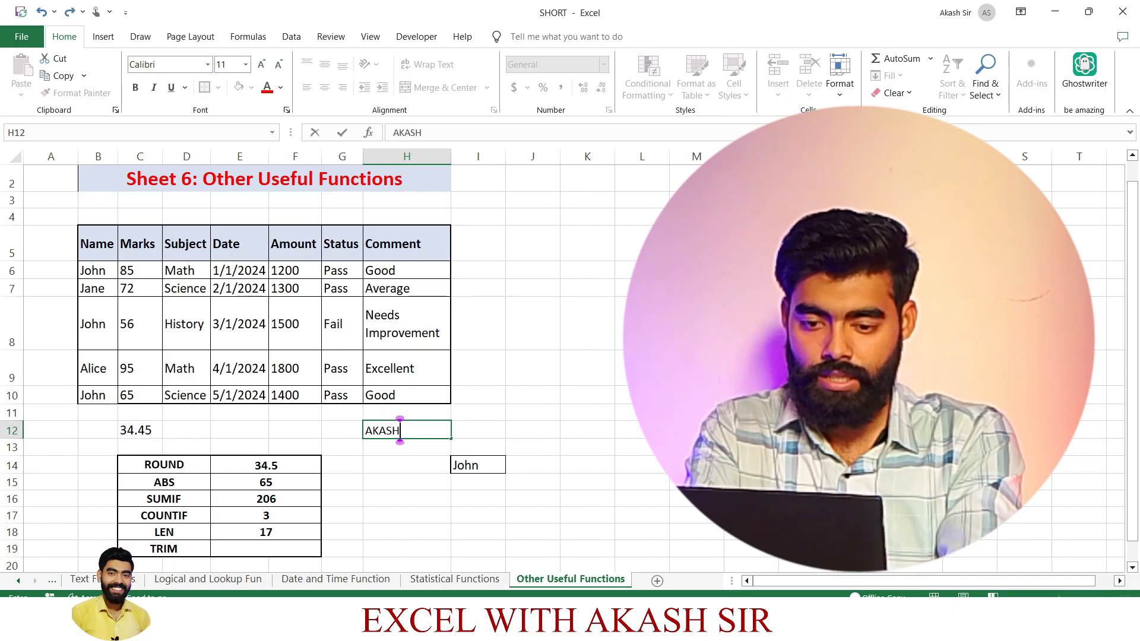